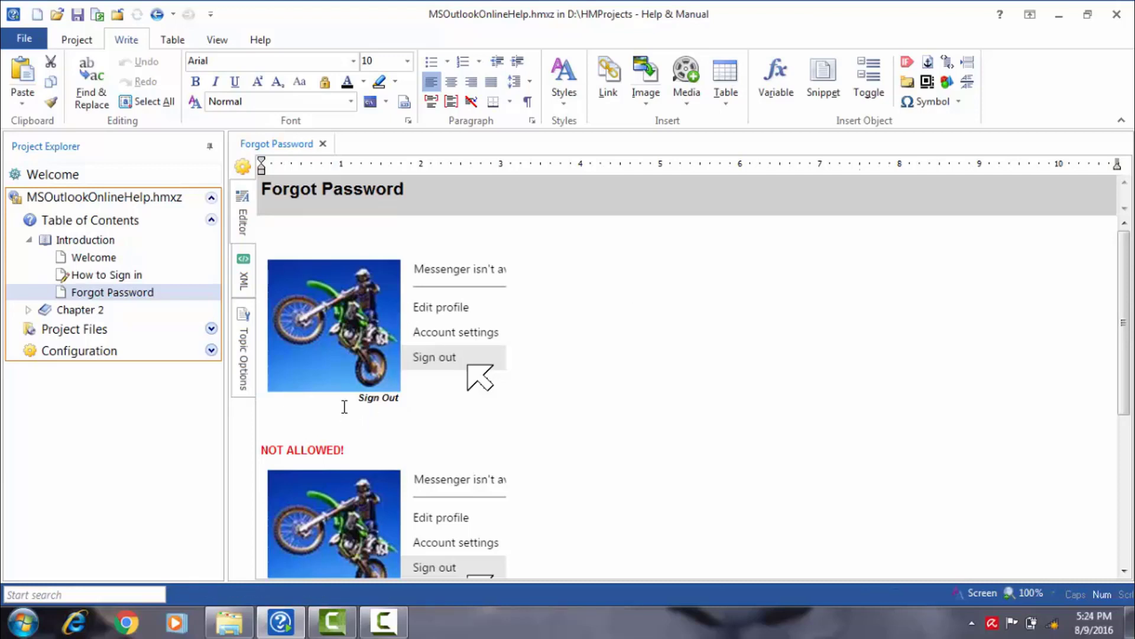
Step: Select and then deselect the Sign Out caption, and review the Forgot Password topic
drag(358, 400, 400, 400)
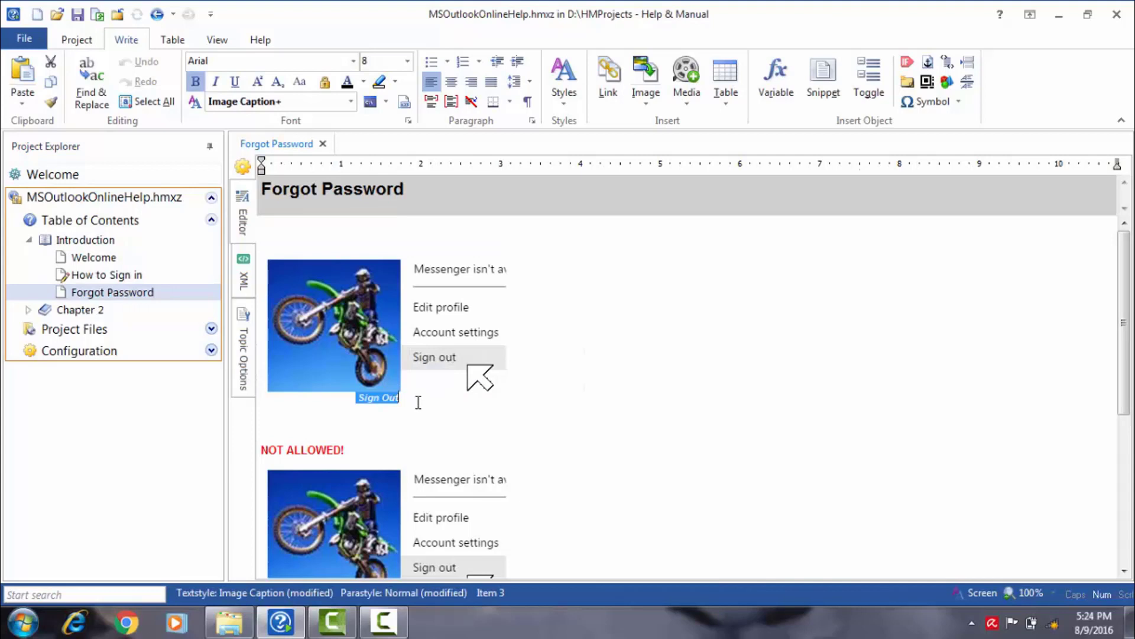
click(445, 433)
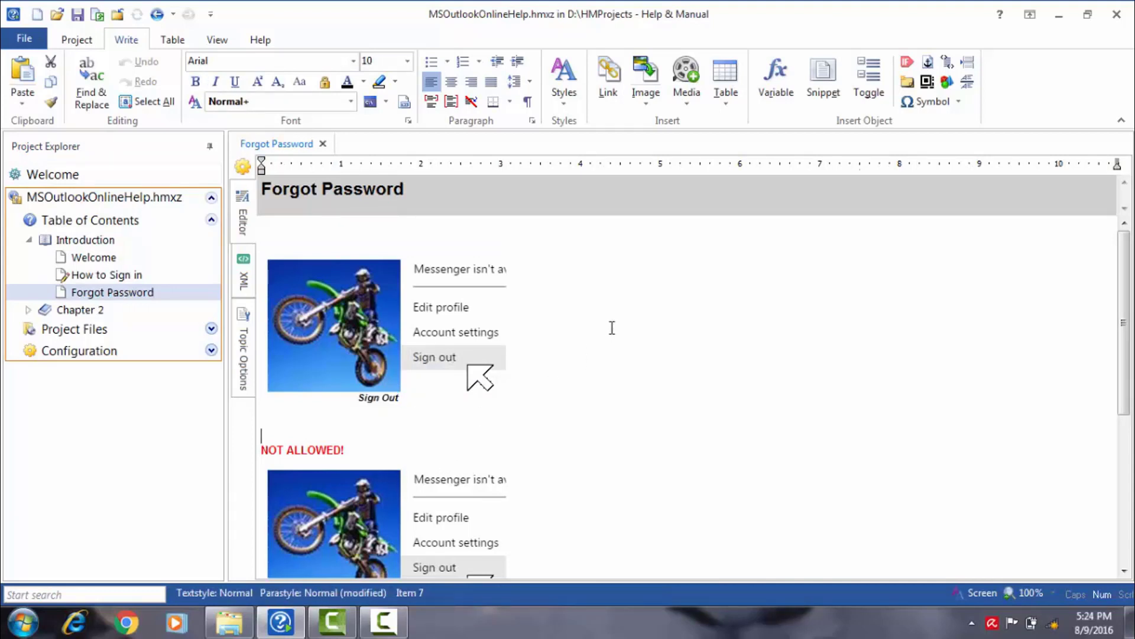
scroll(558, 294, down, 1)
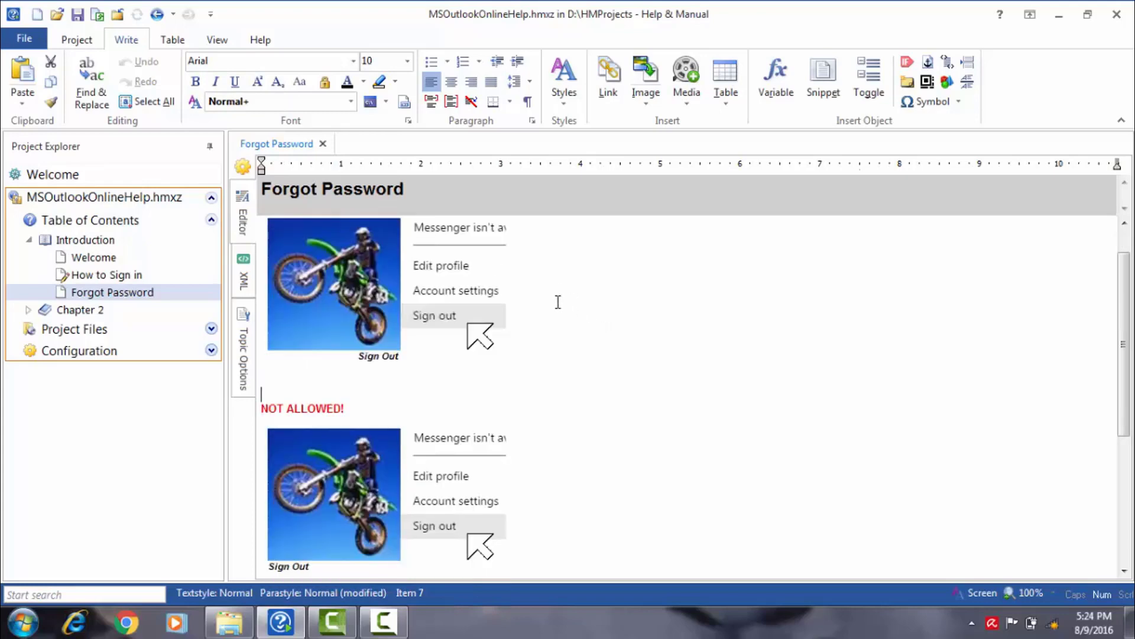
scroll(592, 317, down, 1)
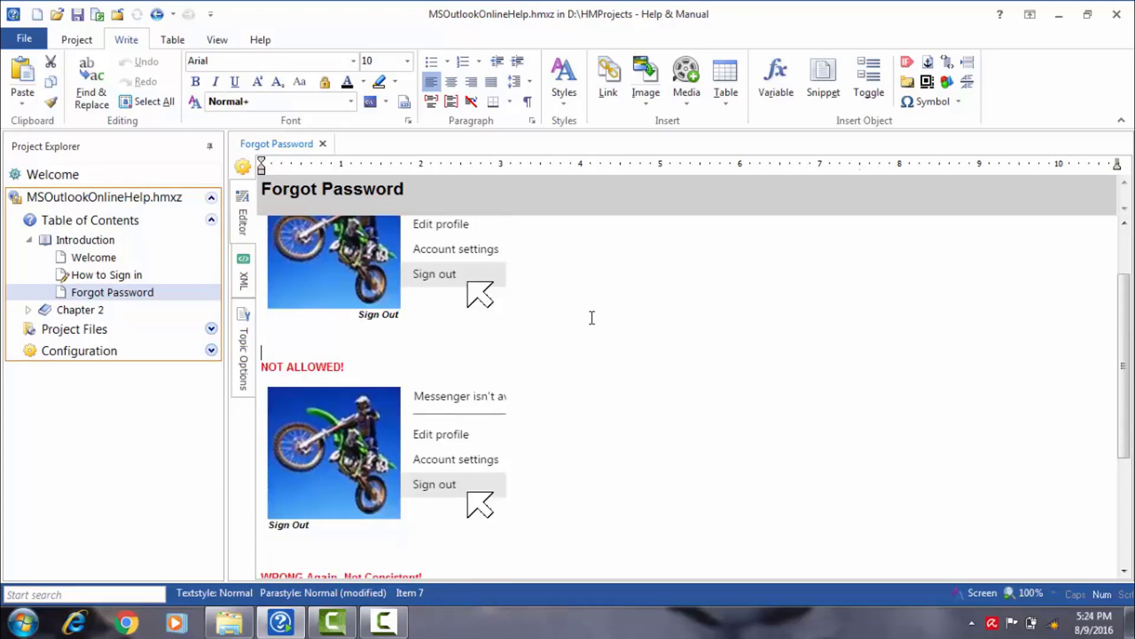
scroll(592, 318, up, 2)
scroll(591, 321, down, 3)
scroll(590, 321, down, 1)
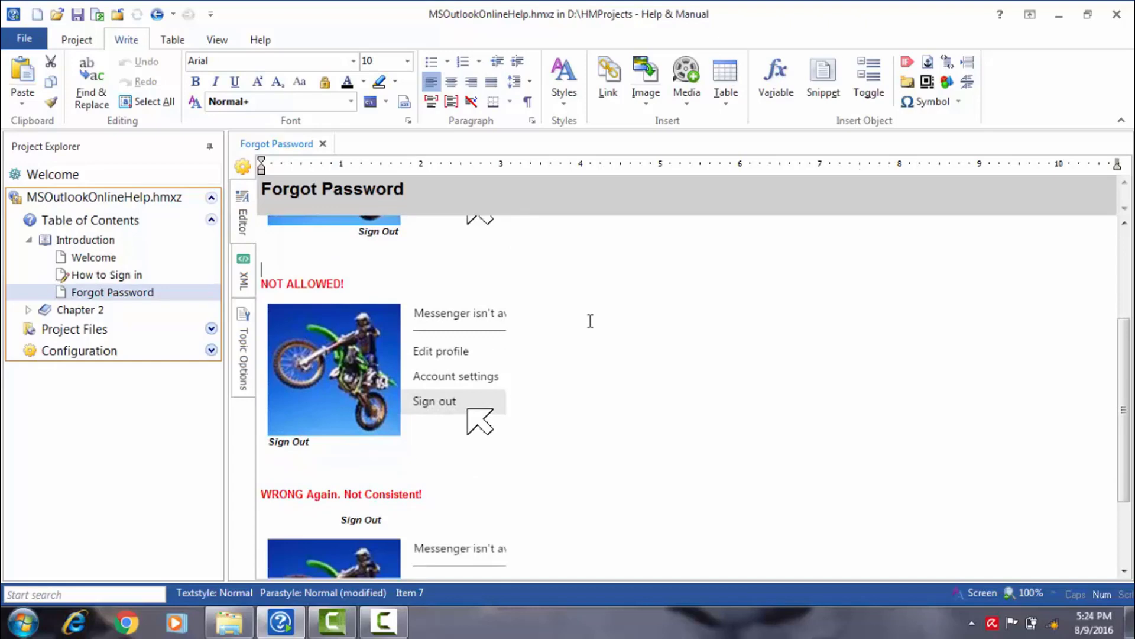
scroll(590, 320, down, 3)
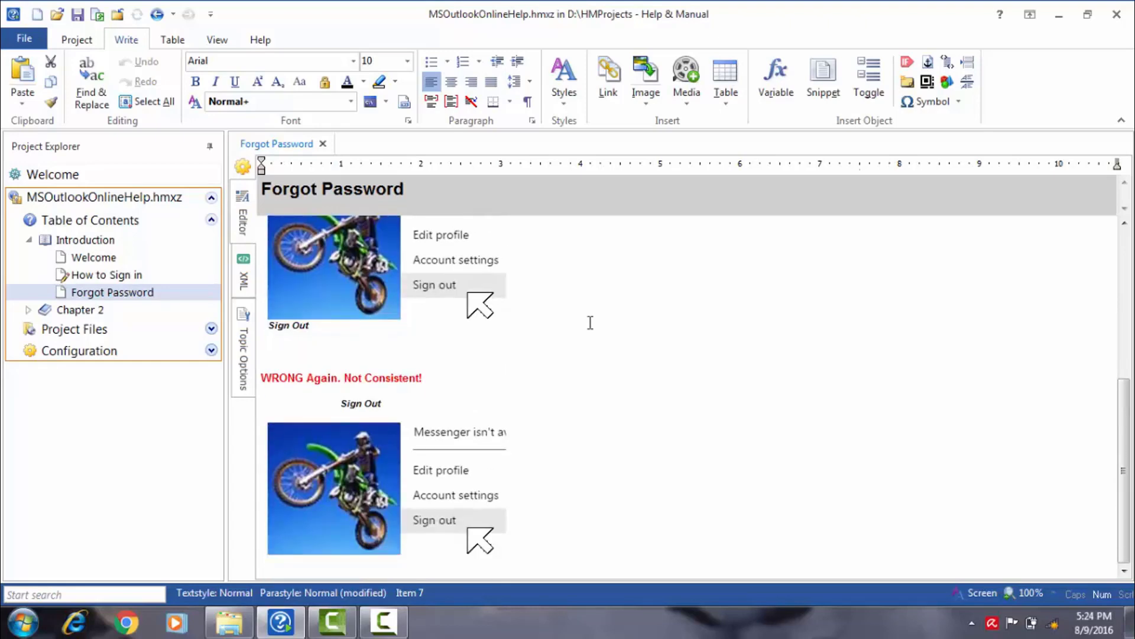
Step: Switch from Forgot Password to the How to Sign in topic in the Project Explorer
scroll(590, 322, up, 1)
scroll(590, 322, down, 1)
scroll(590, 322, up, 1)
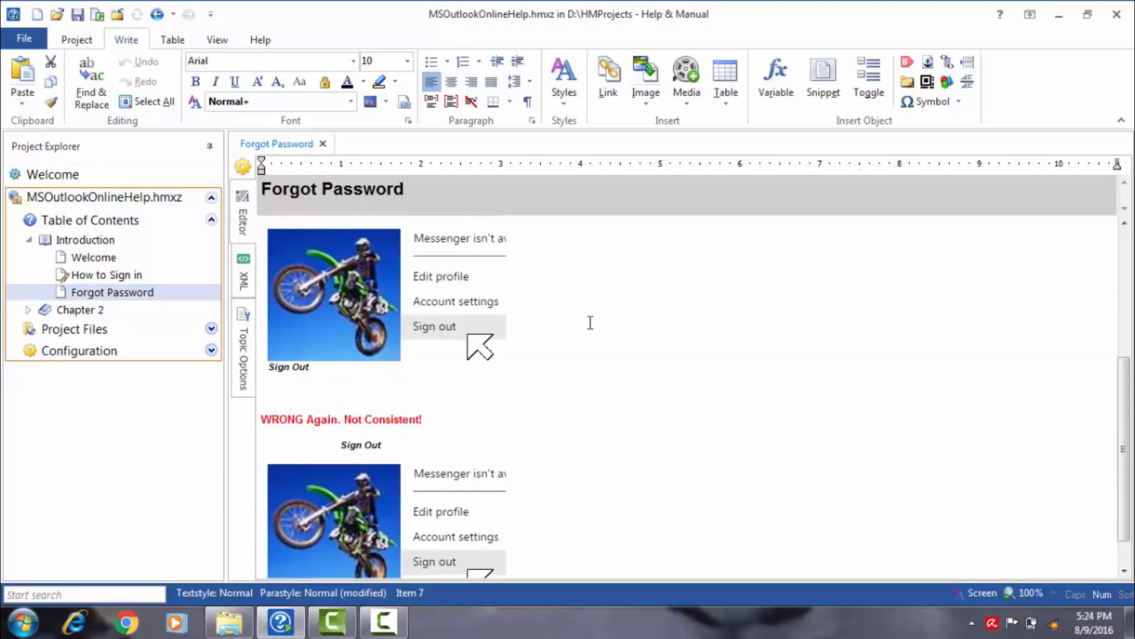
scroll(590, 322, down, 1)
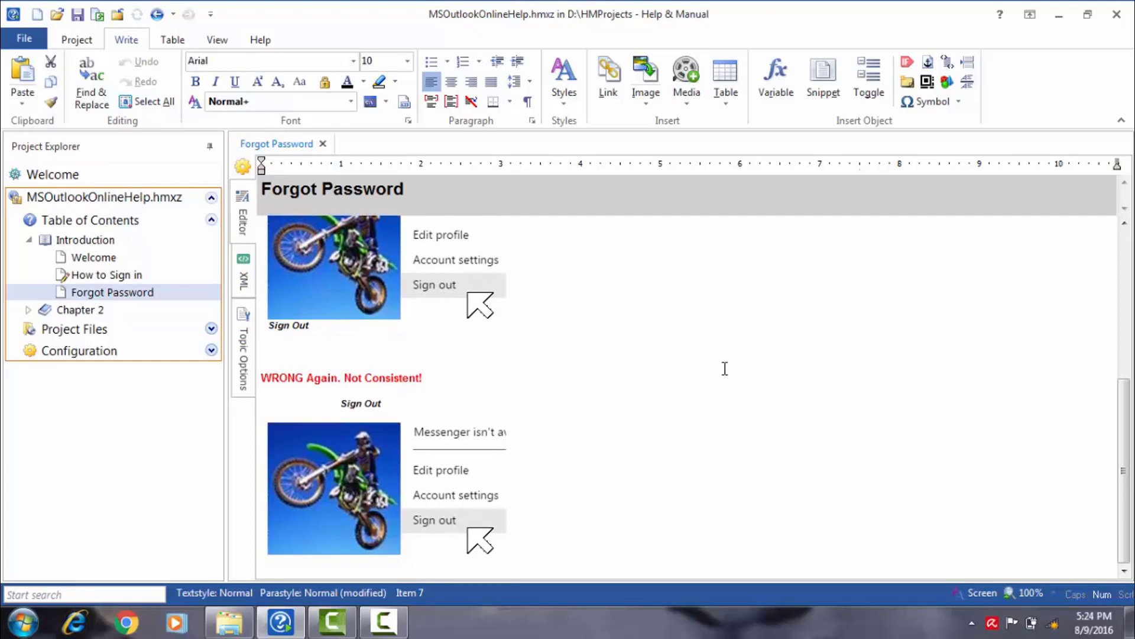
scroll(727, 369, up, 1)
scroll(727, 367, up, 8)
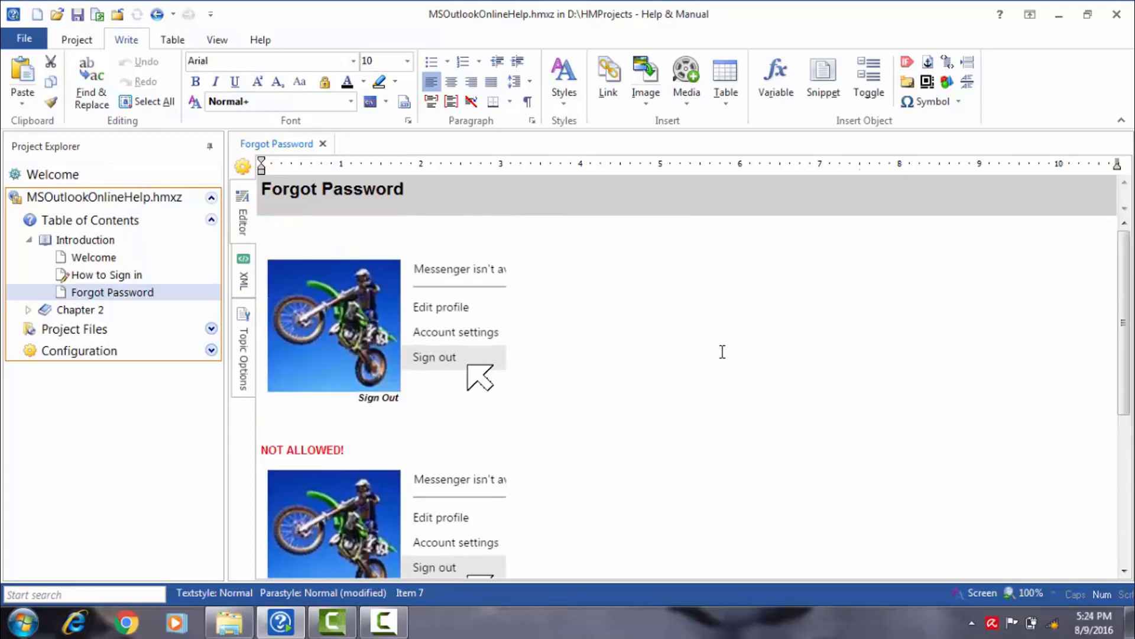
click(103, 275)
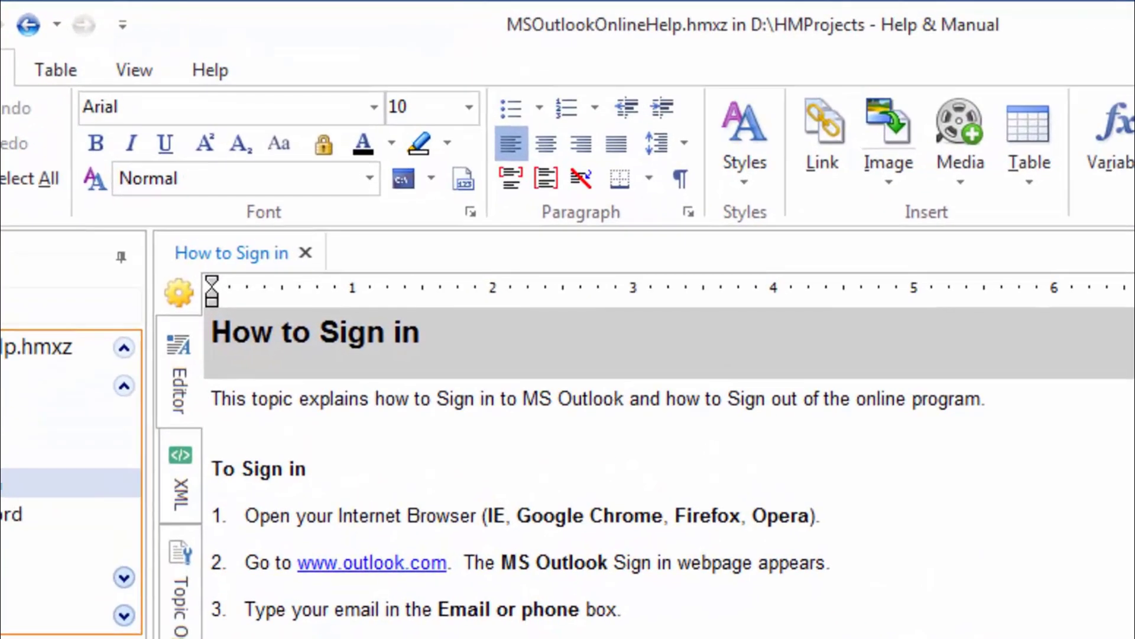
click(372, 107)
click(375, 106)
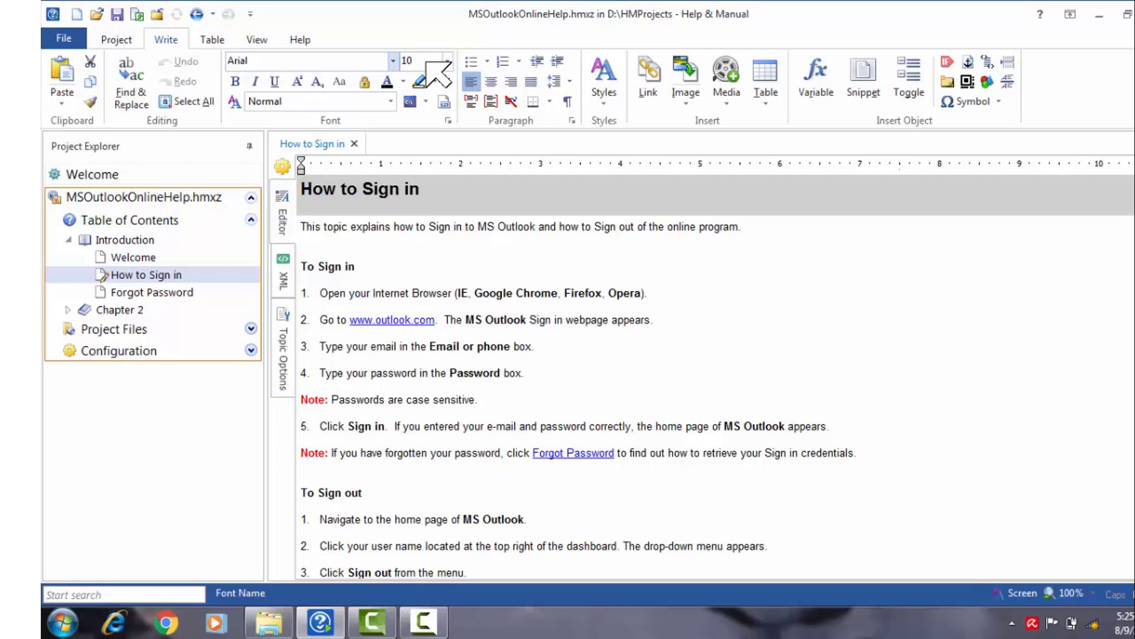
click(754, 227)
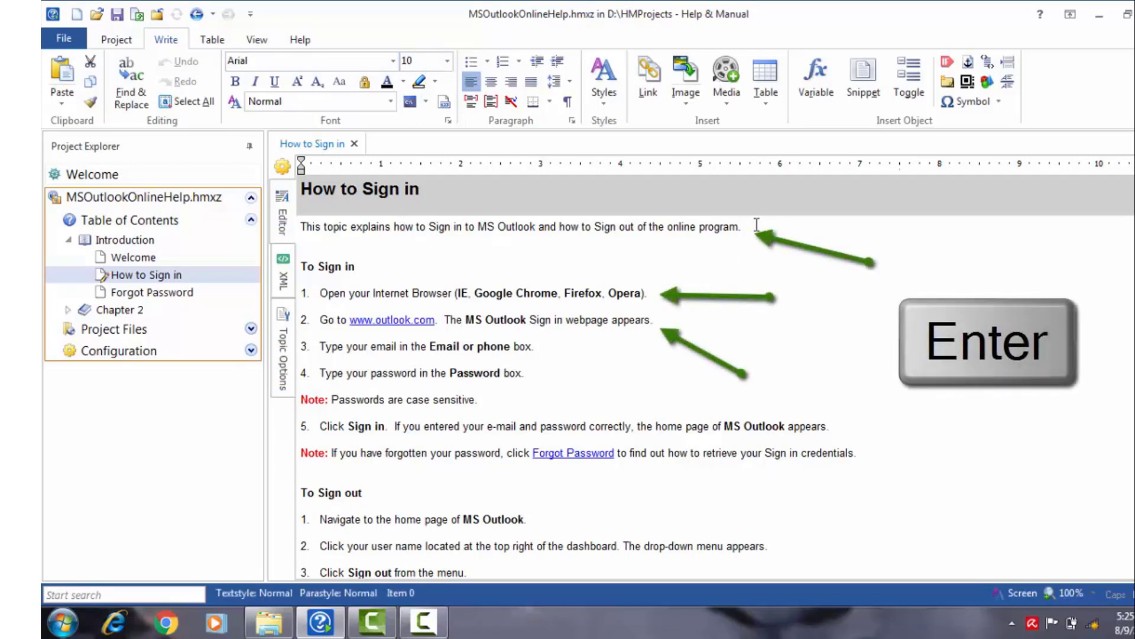
click(658, 320)
click(545, 347)
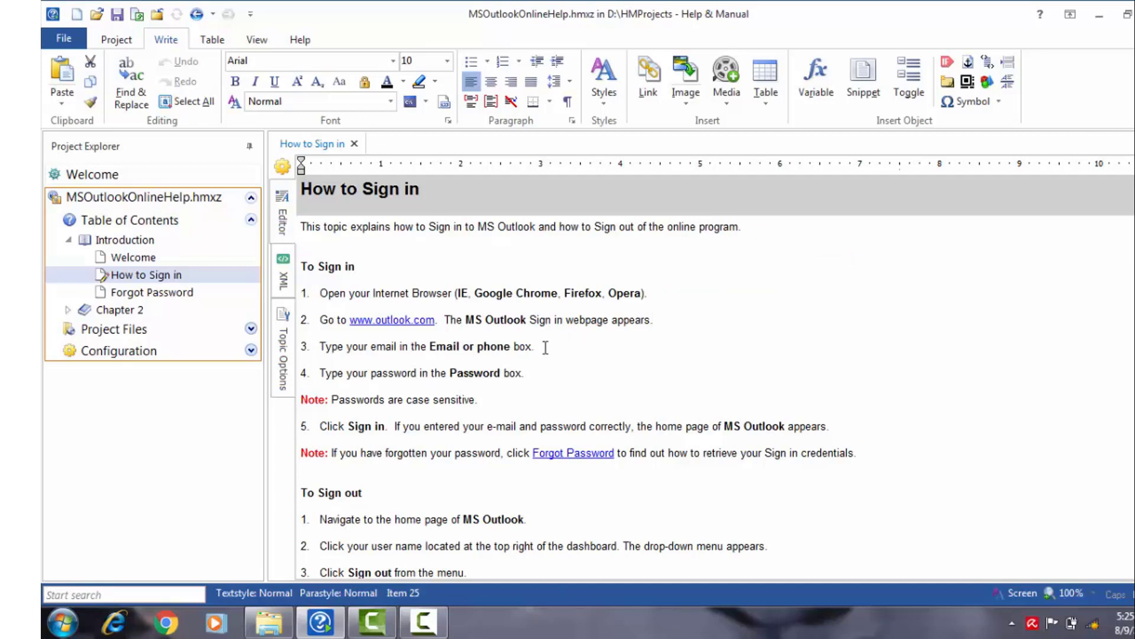
mouse_move(148, 269)
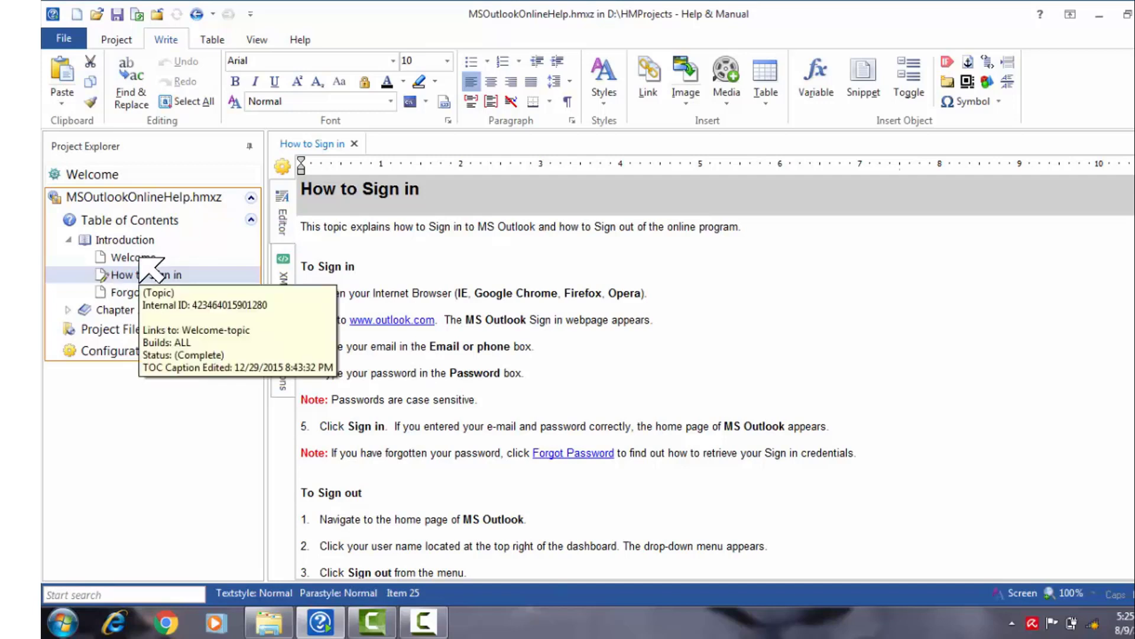
click(152, 258)
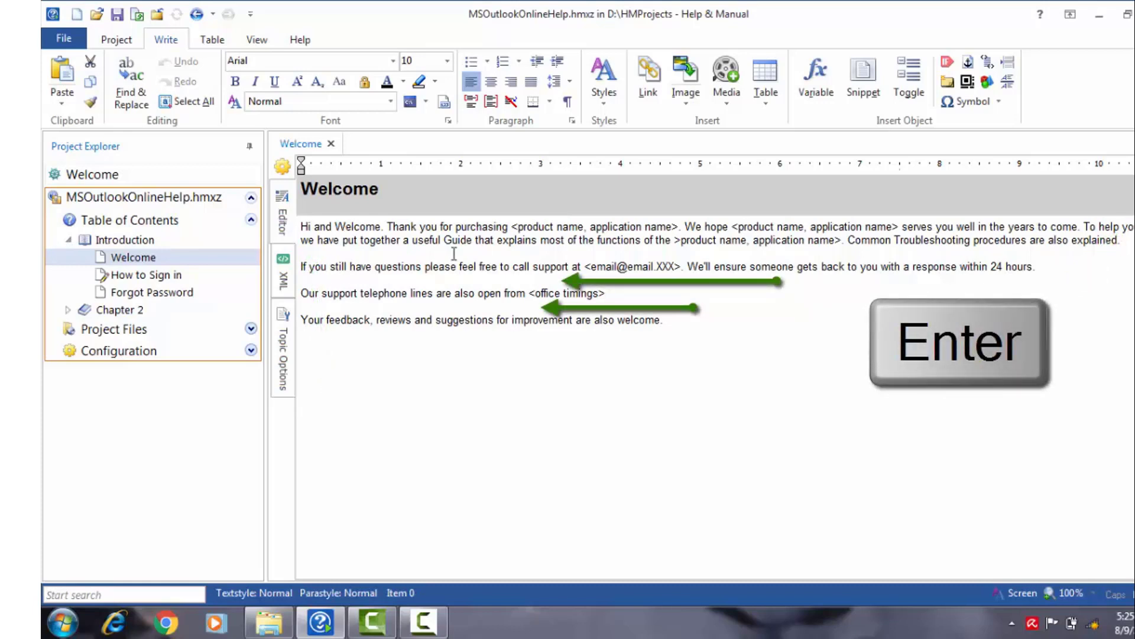
mouse_move(167, 282)
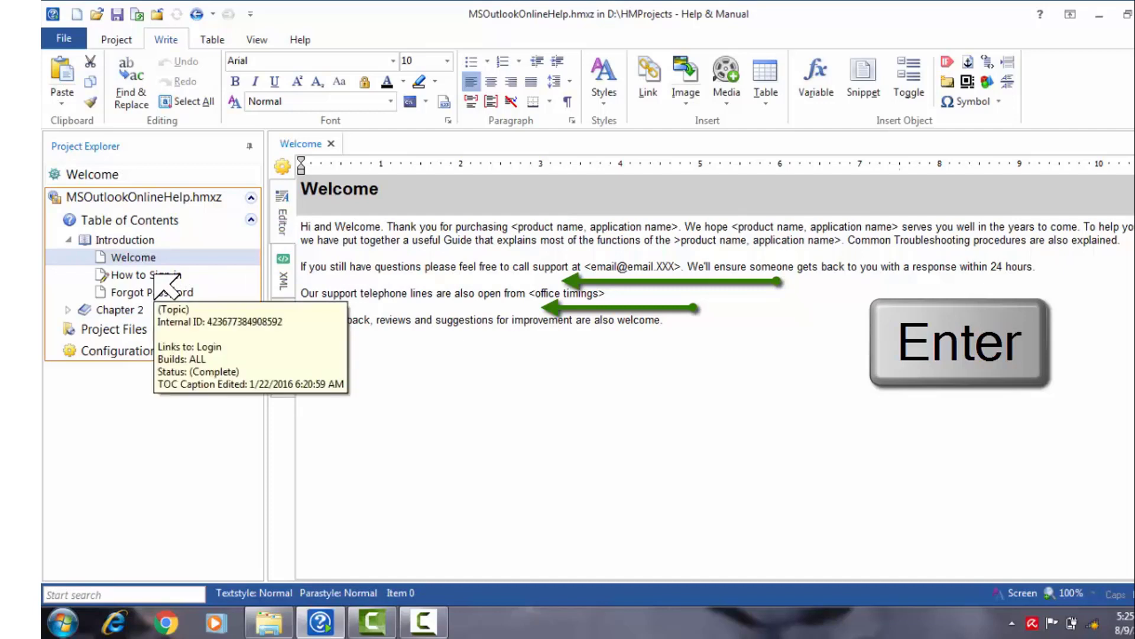
click(1041, 267)
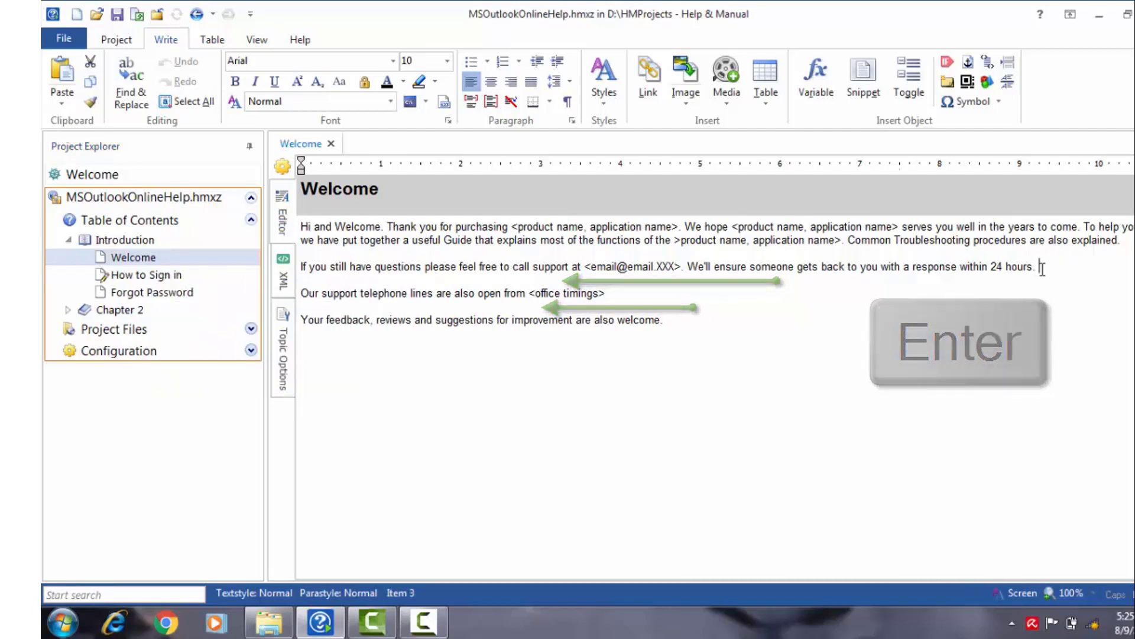
click(155, 276)
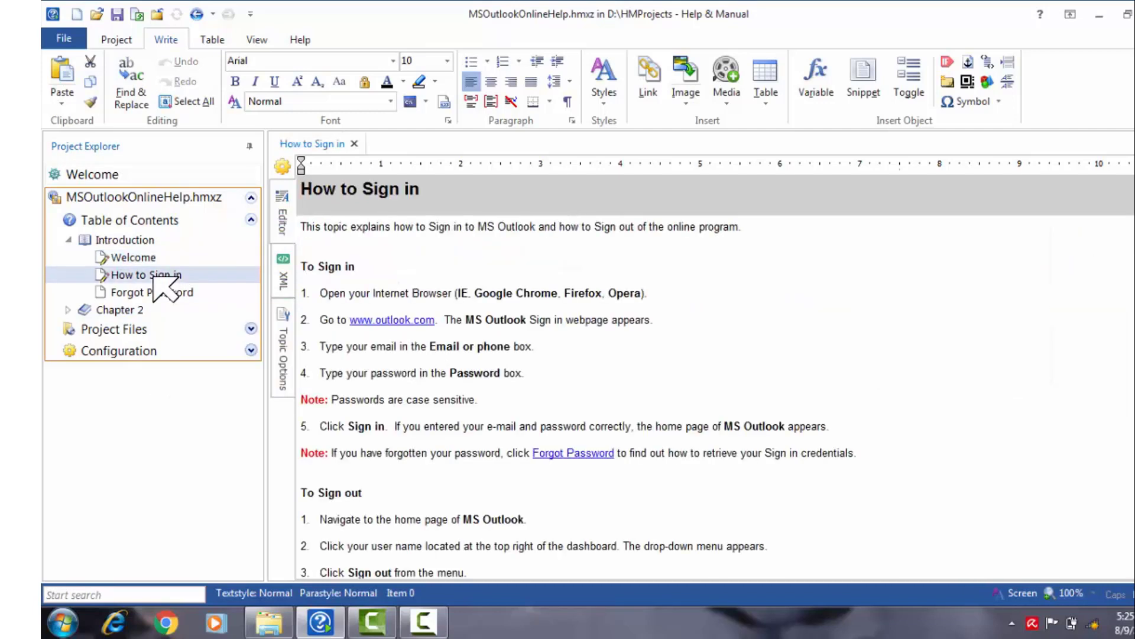
click(567, 102)
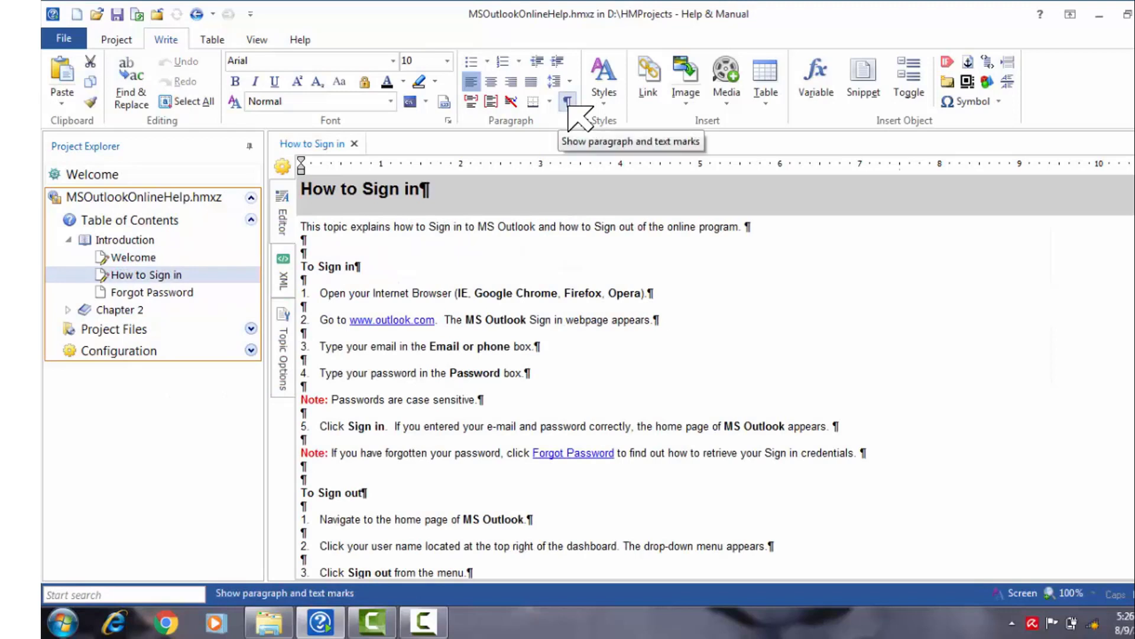
click(567, 102)
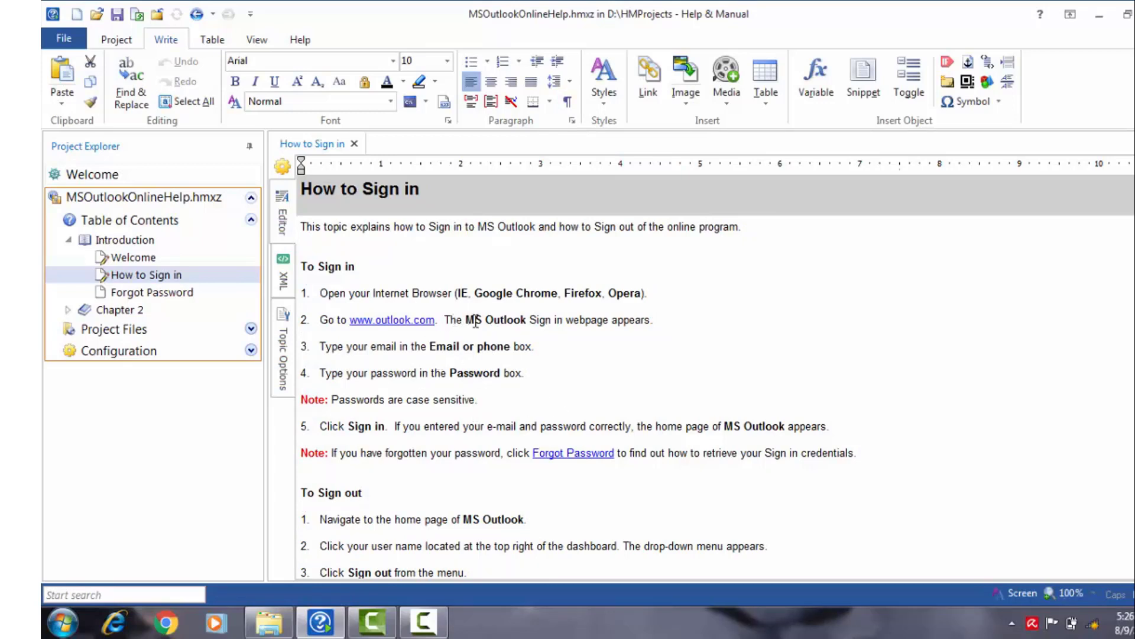
drag(427, 226, 463, 227)
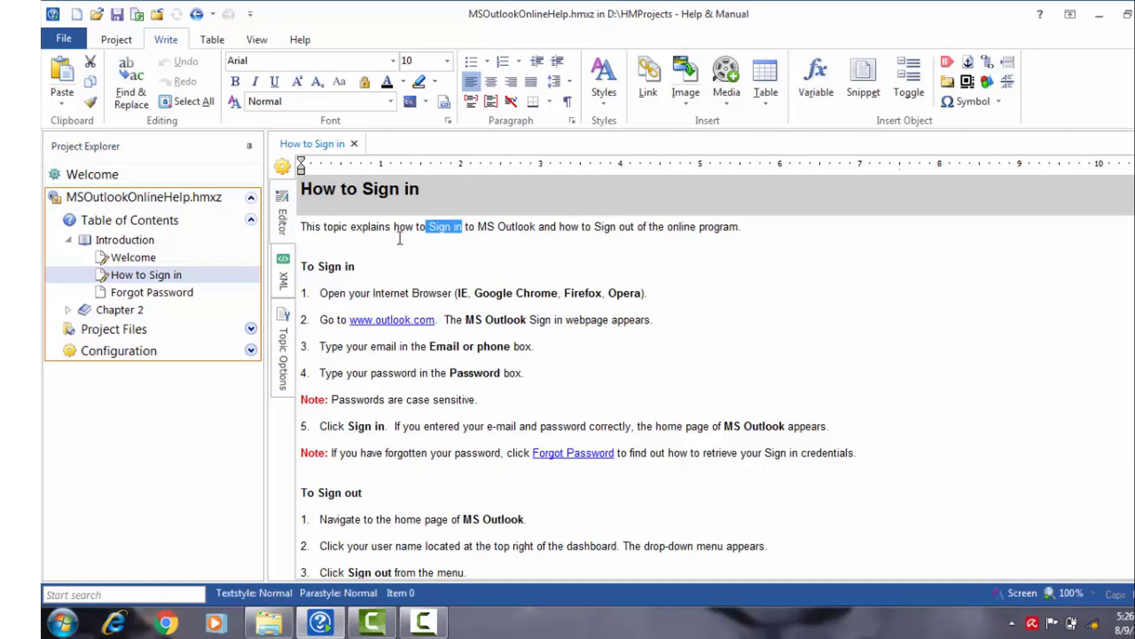
click(236, 81)
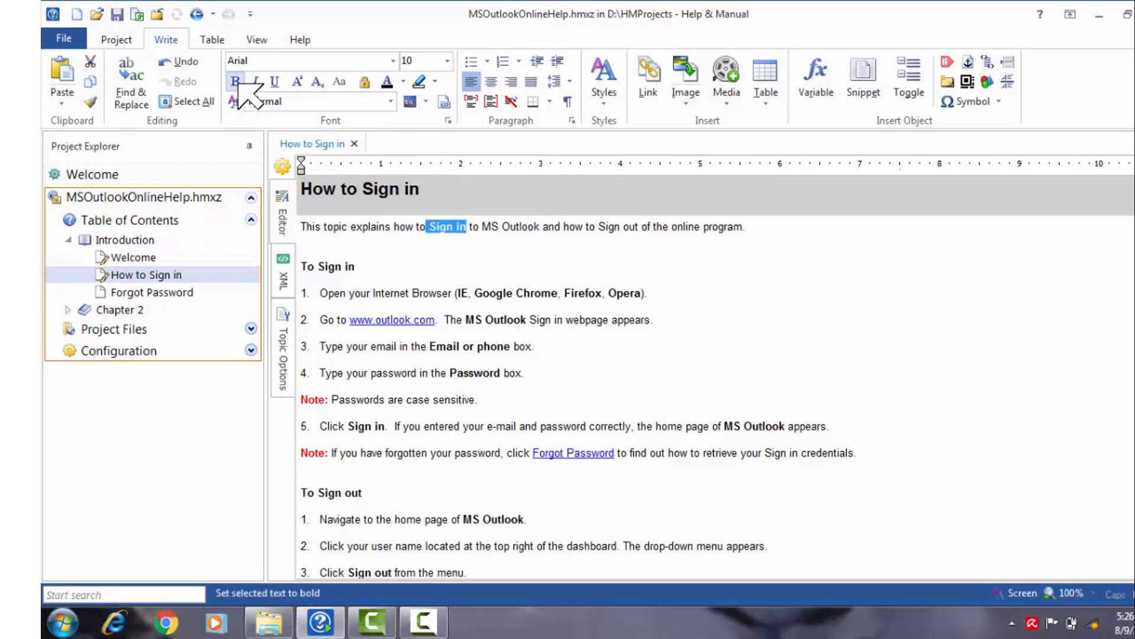
key(ctrl+z)
drag(373, 267, 299, 267)
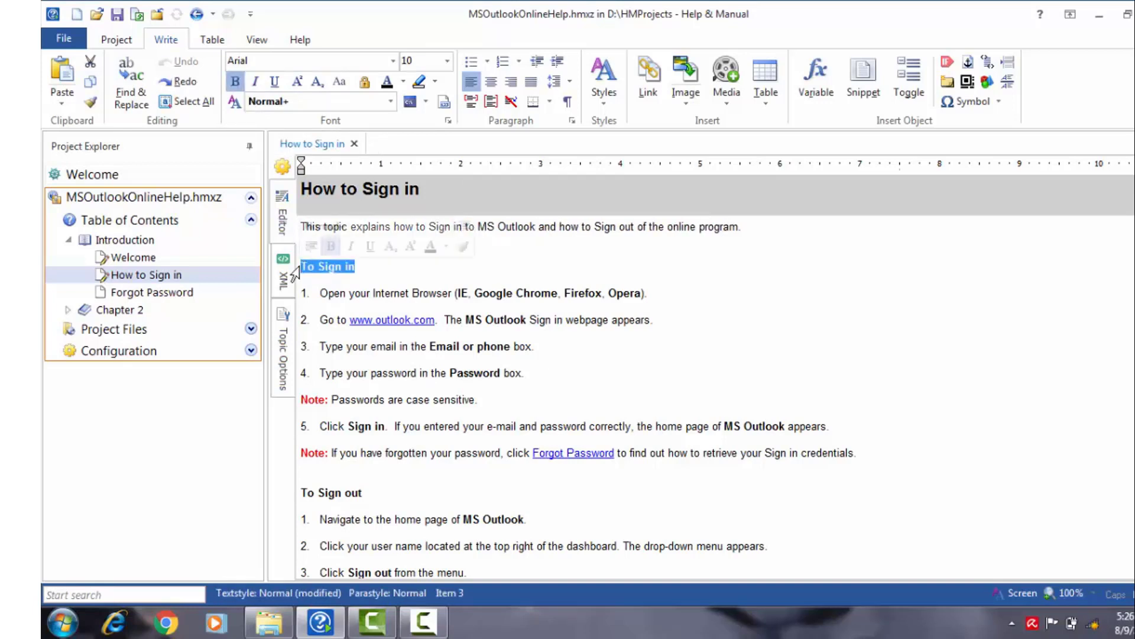
click(256, 82)
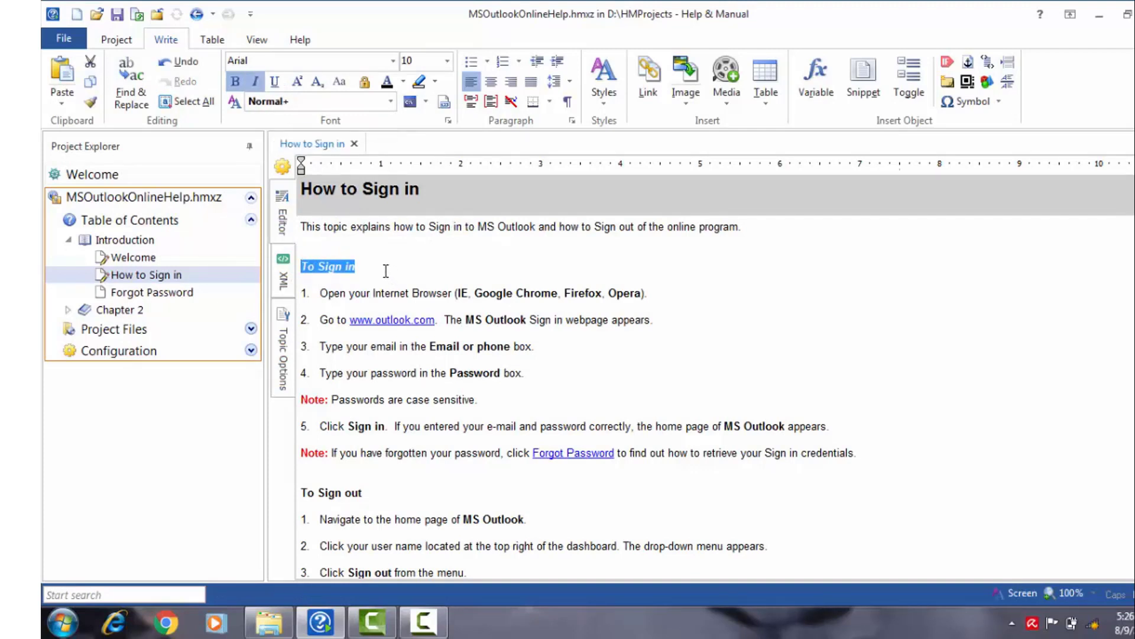
key(ctrl+z)
drag(301, 266, 337, 266)
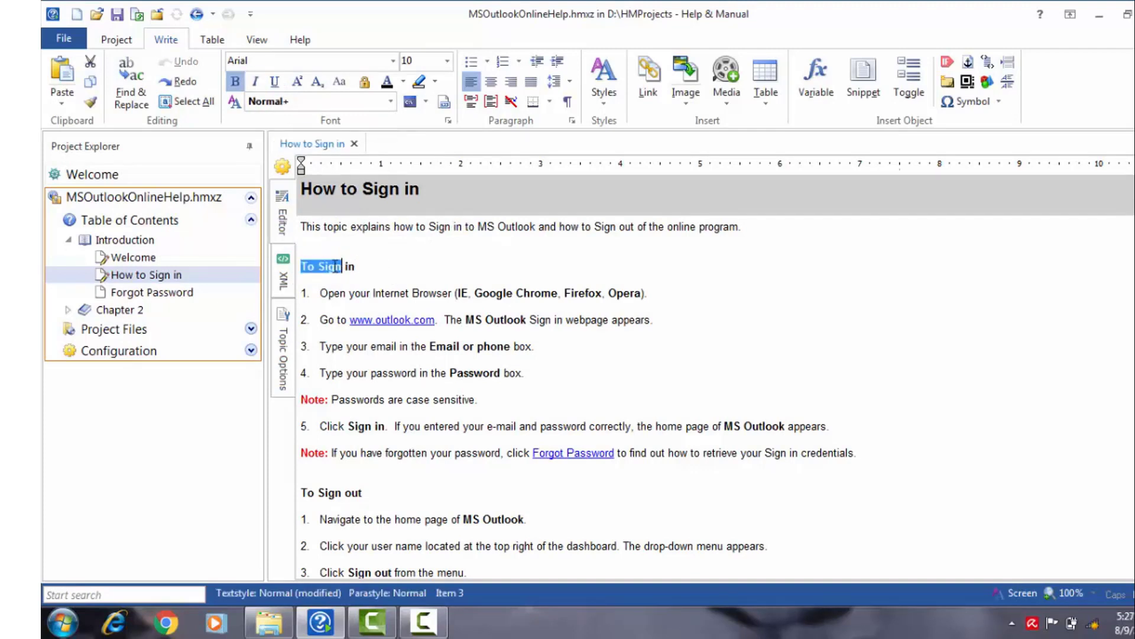
triple_click(370, 263)
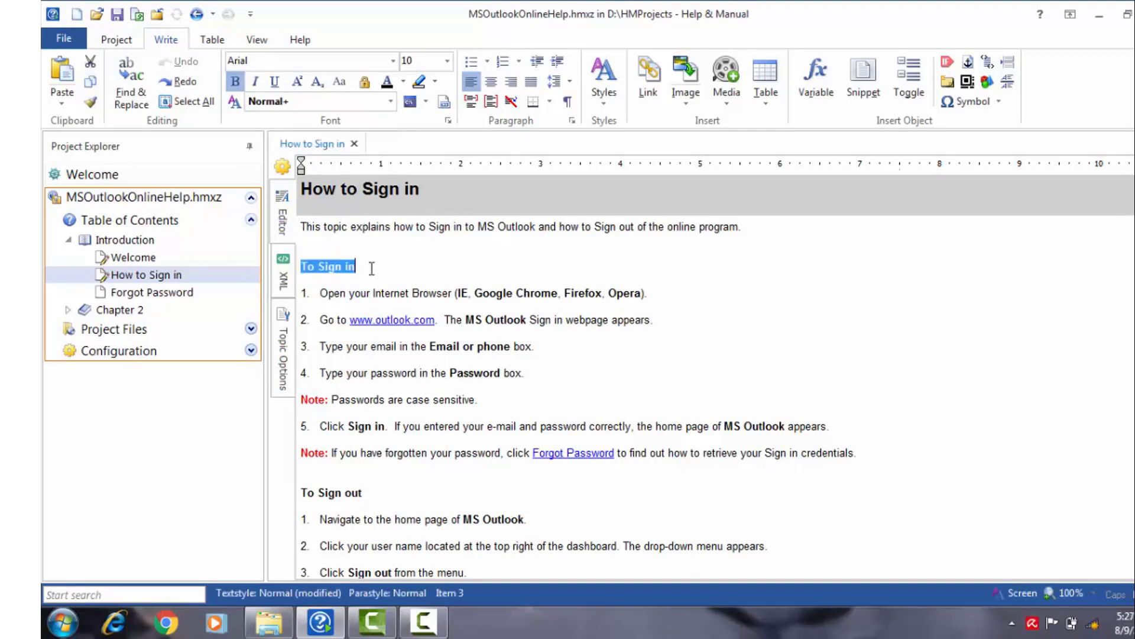
click(274, 81)
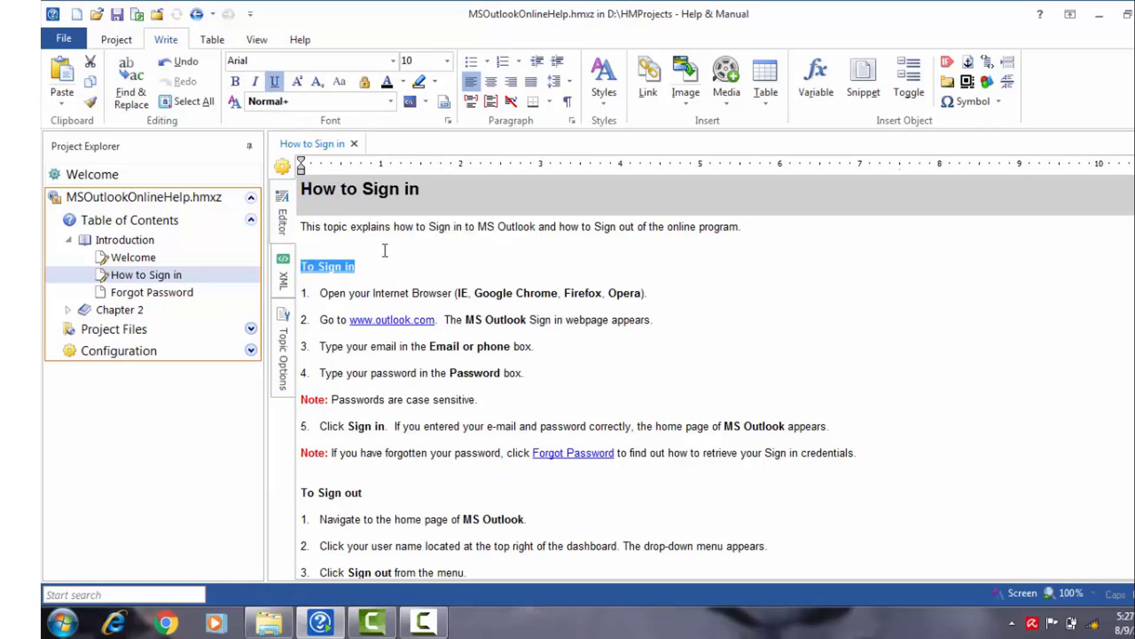
click(389, 272)
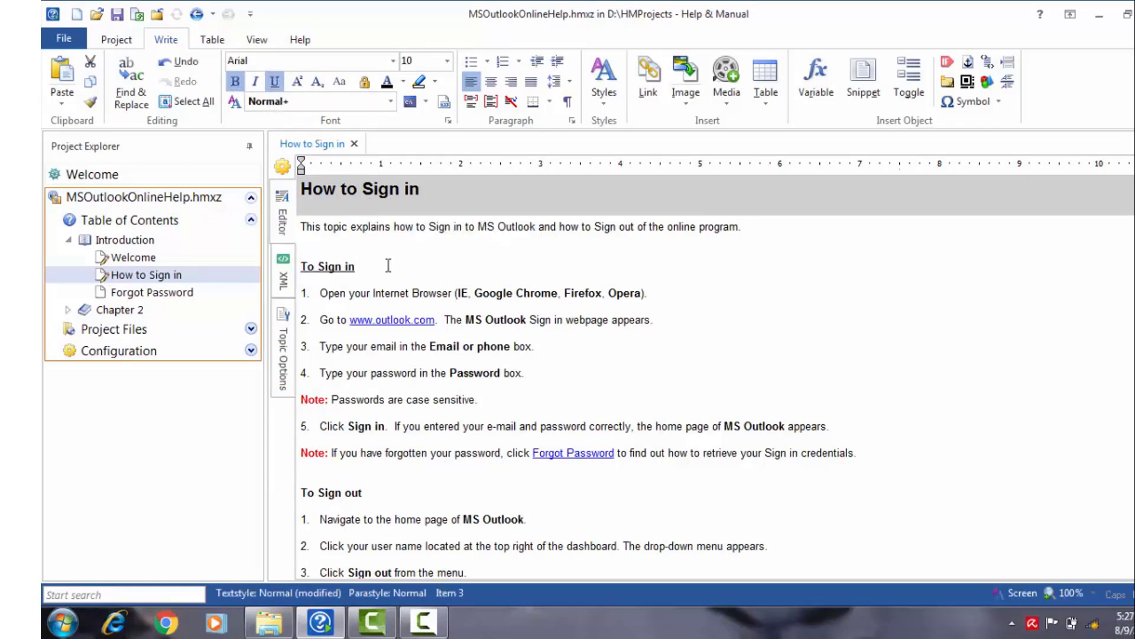
key(ctrl+z)
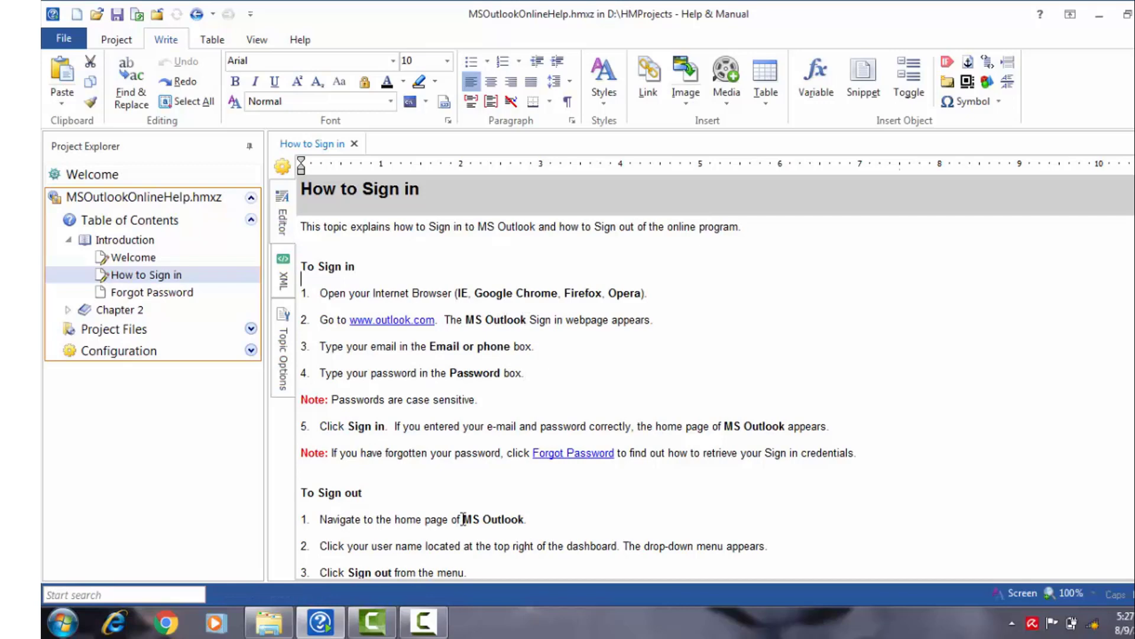
drag(463, 519, 525, 519)
click(658, 507)
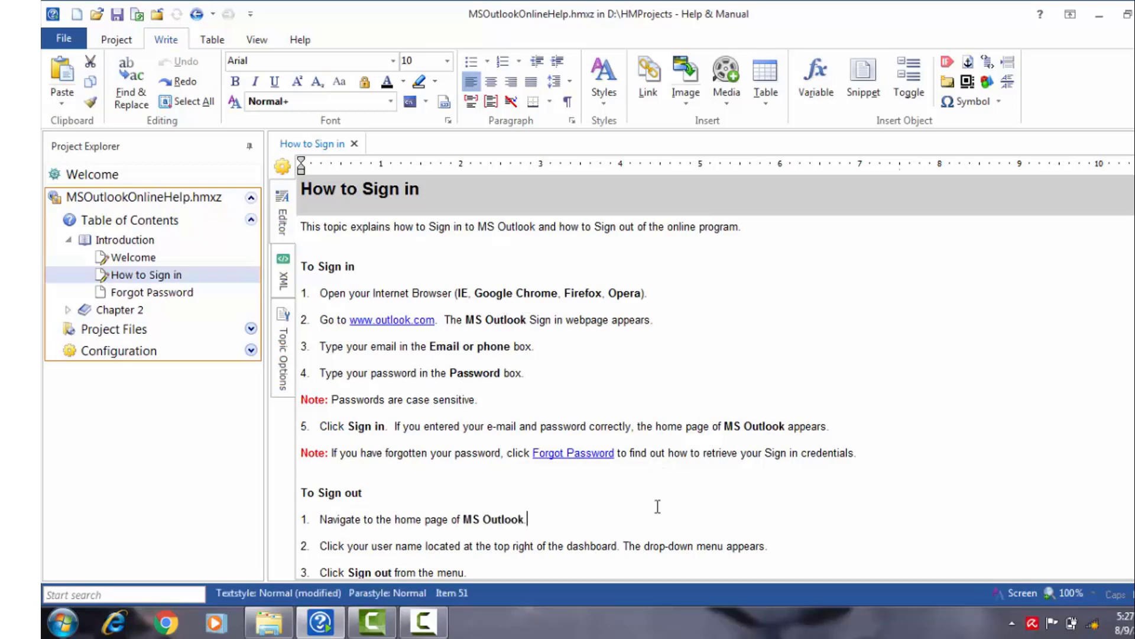
scroll(630, 444, down, 1)
scroll(628, 425, up, 1)
drag(304, 398, 333, 399)
click(528, 408)
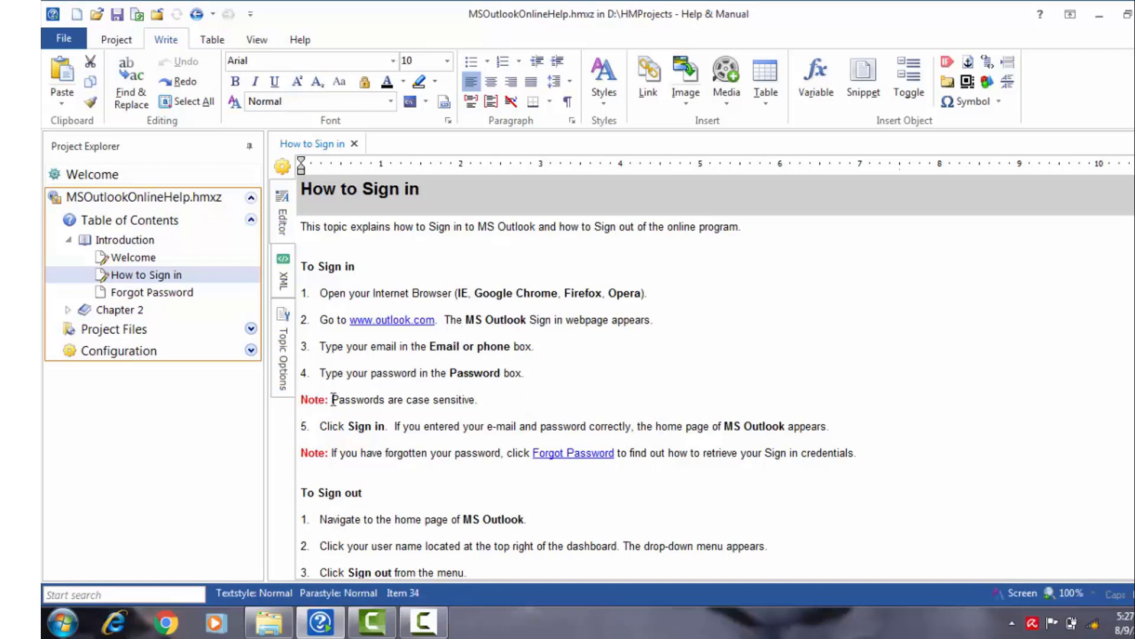
double_click(316, 402)
key(ctrl+b)
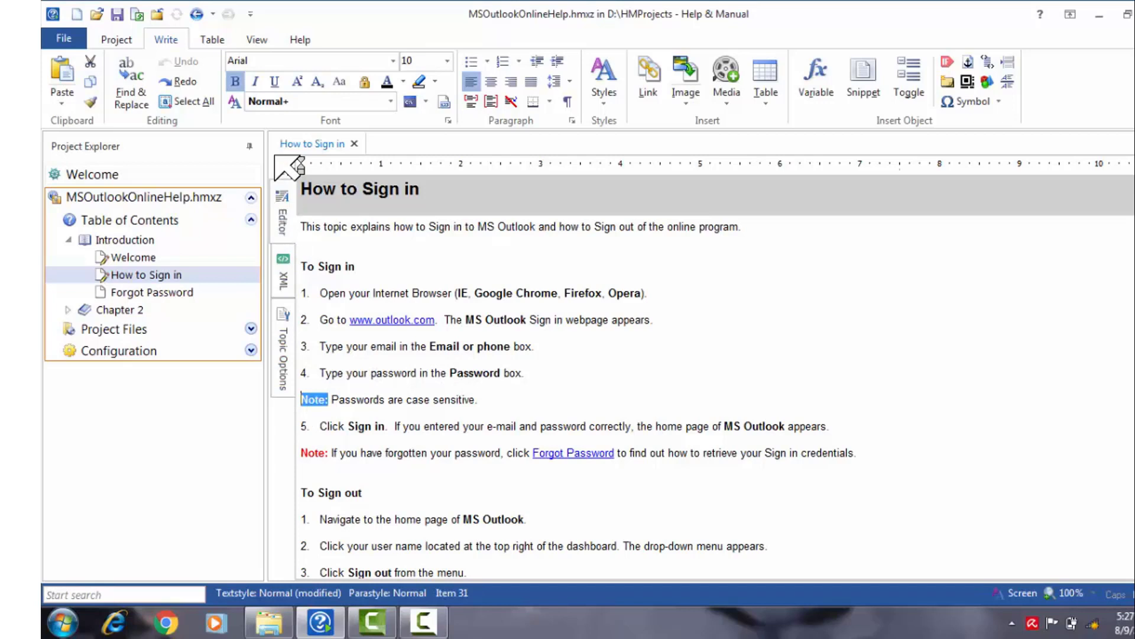
click(403, 82)
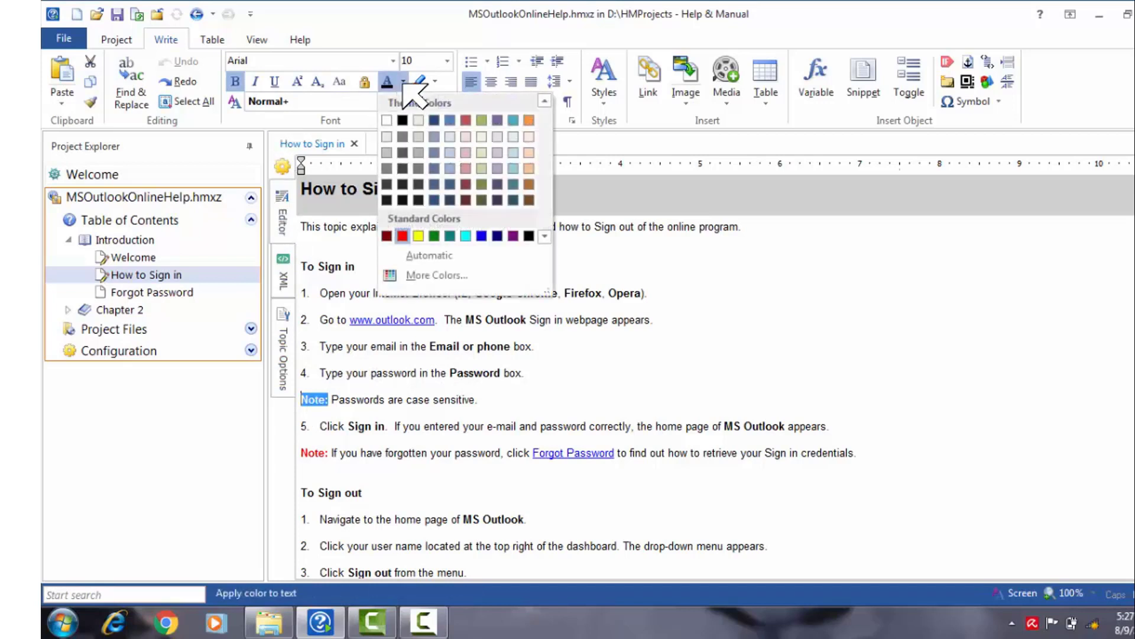
click(402, 236)
click(674, 278)
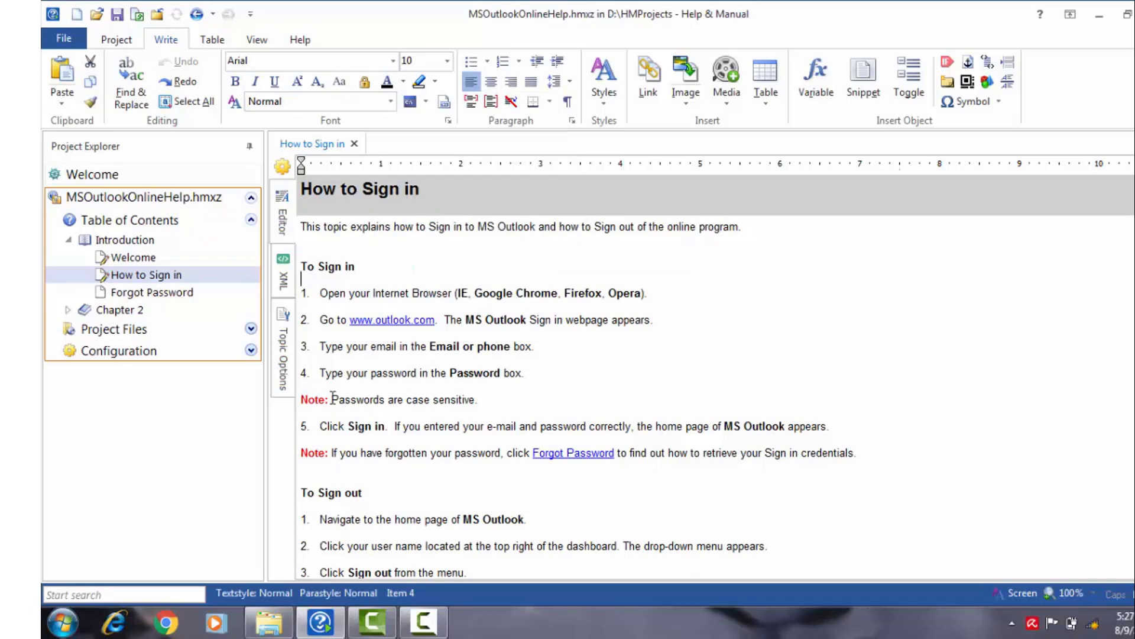
double_click(364, 396)
click(435, 81)
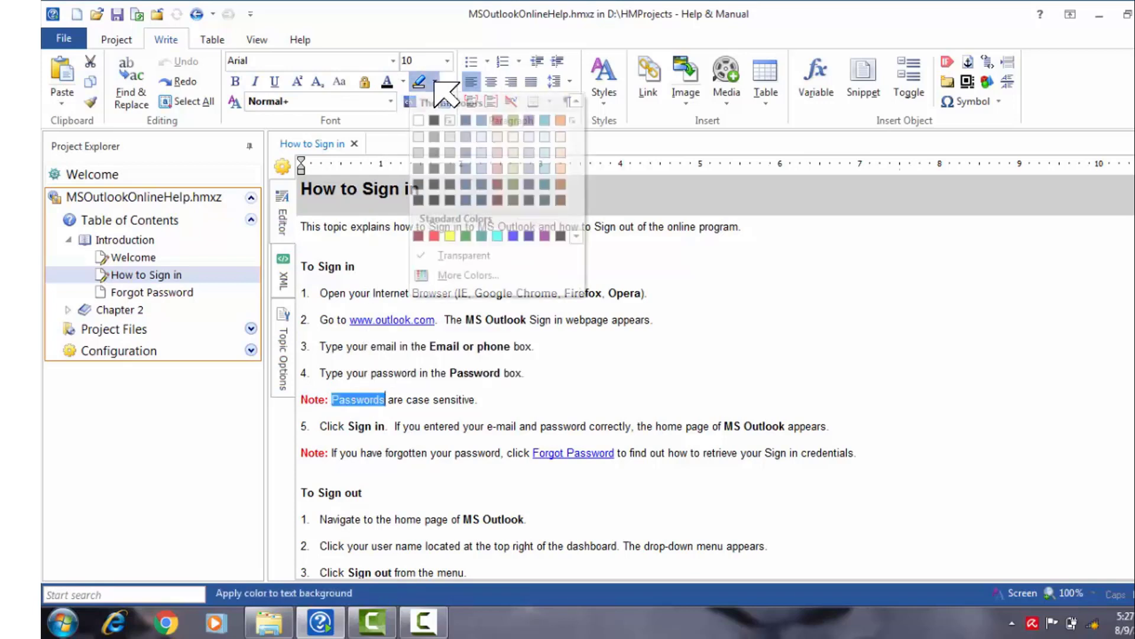
click(450, 236)
click(550, 398)
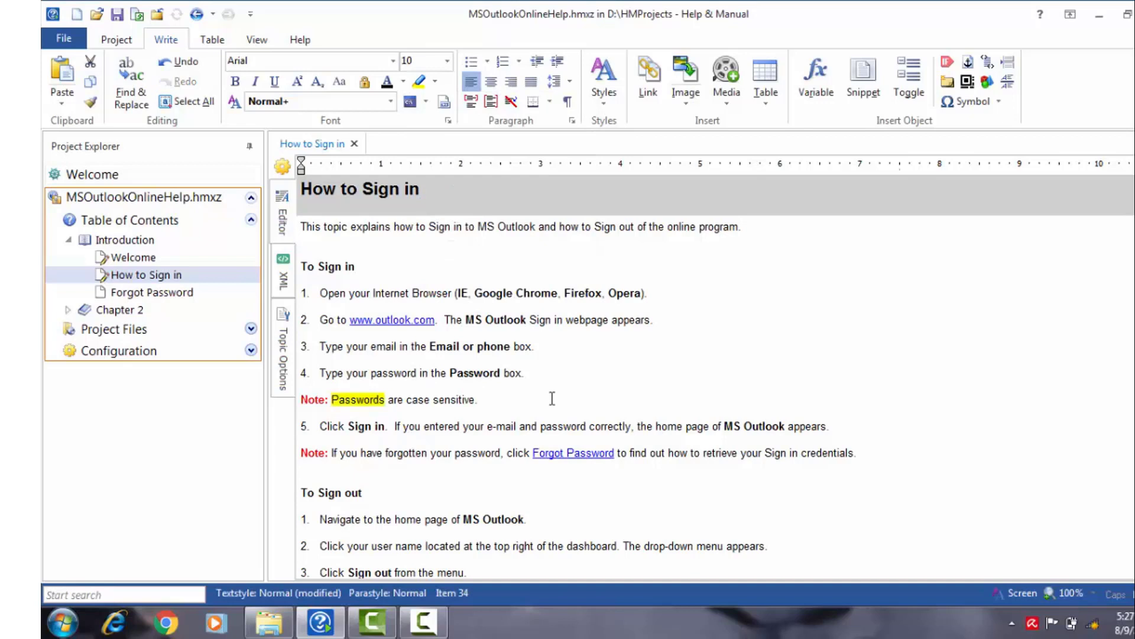
key(ctrl+z)
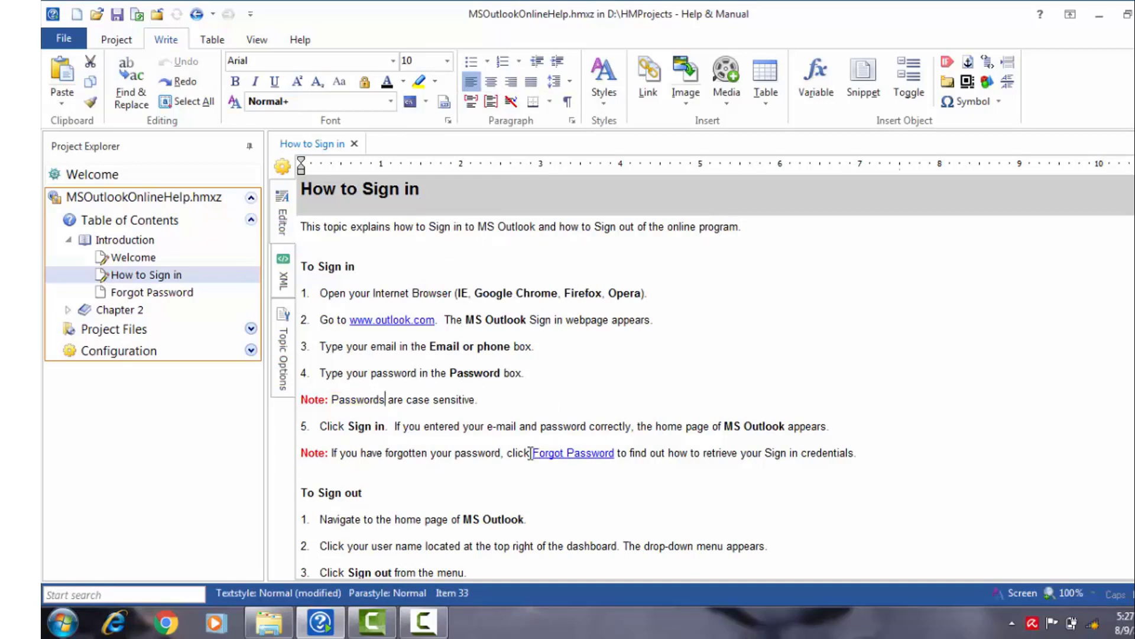
click(615, 454)
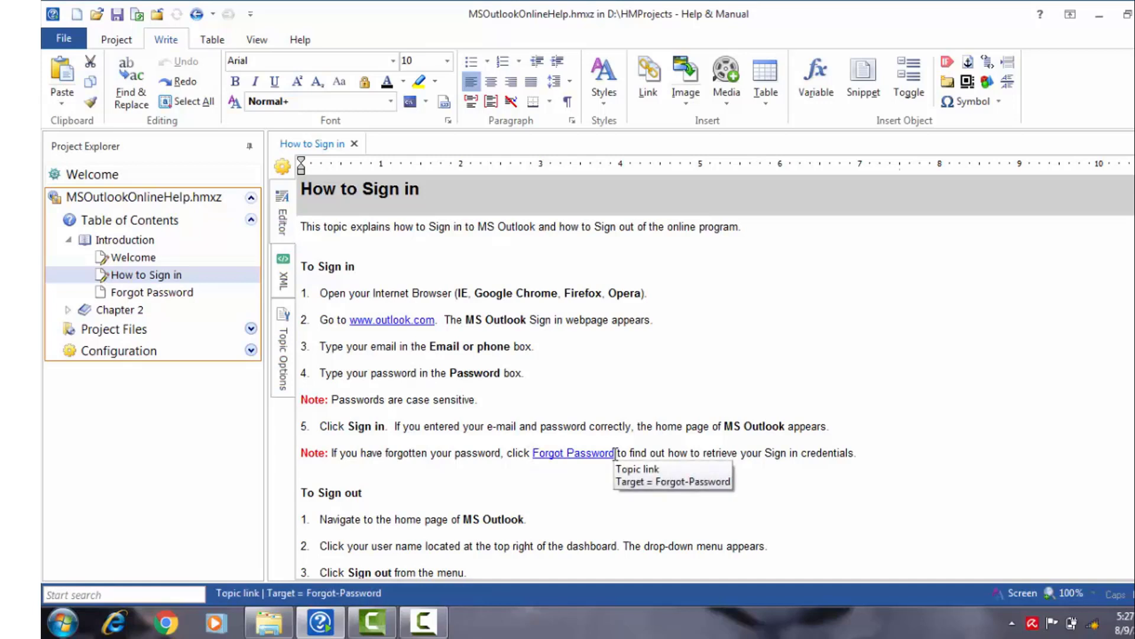
drag(615, 454, 534, 455)
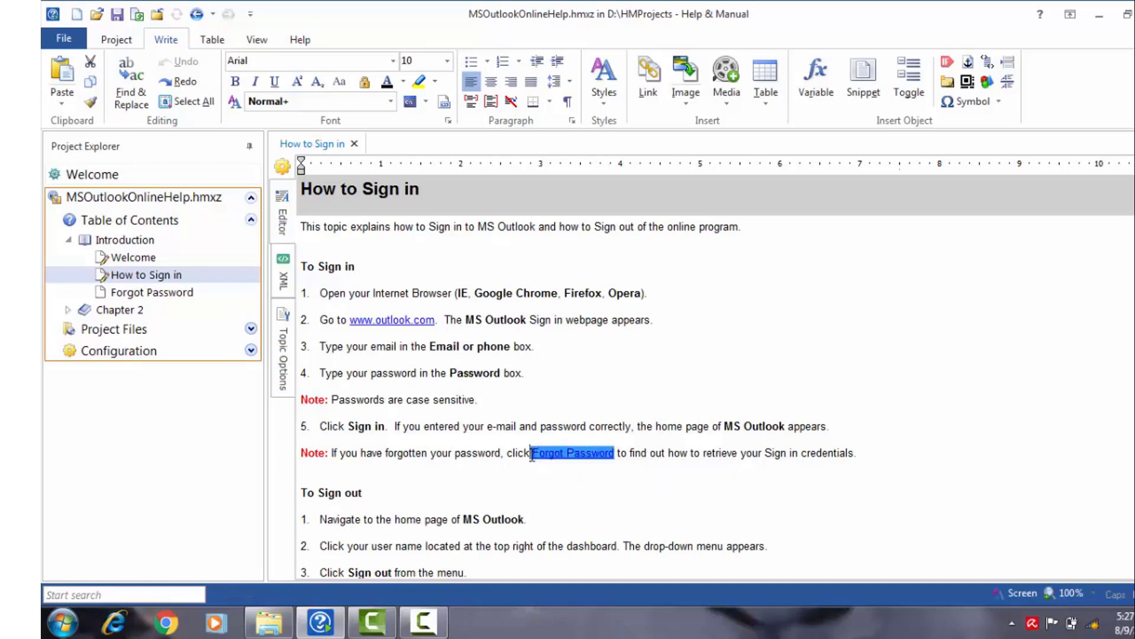
click(844, 478)
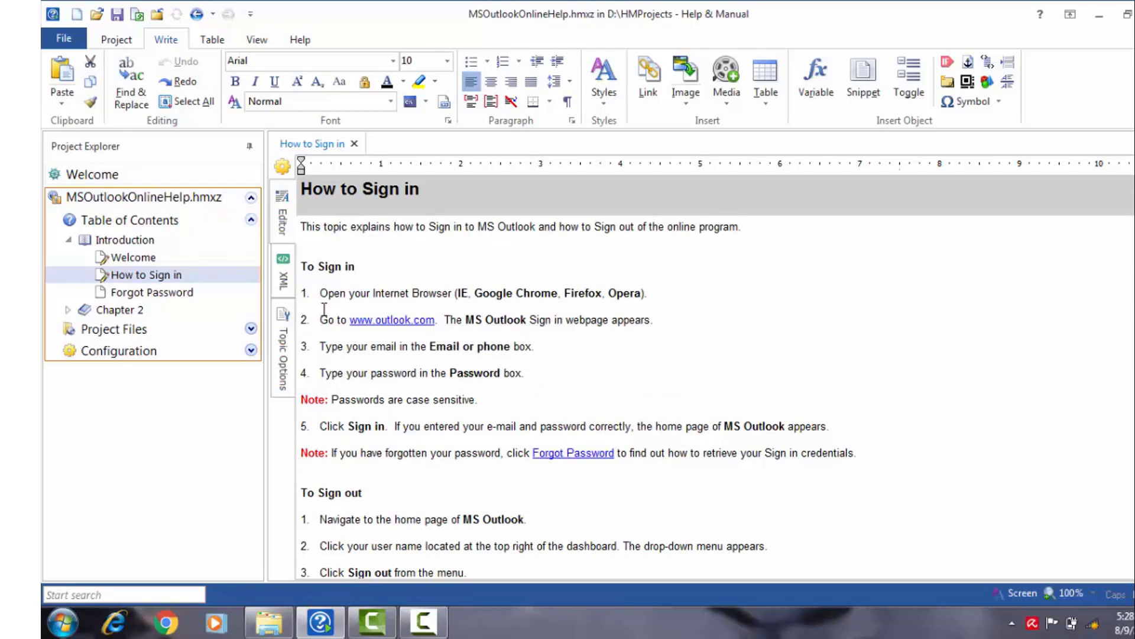
scroll(444, 454, down, 1)
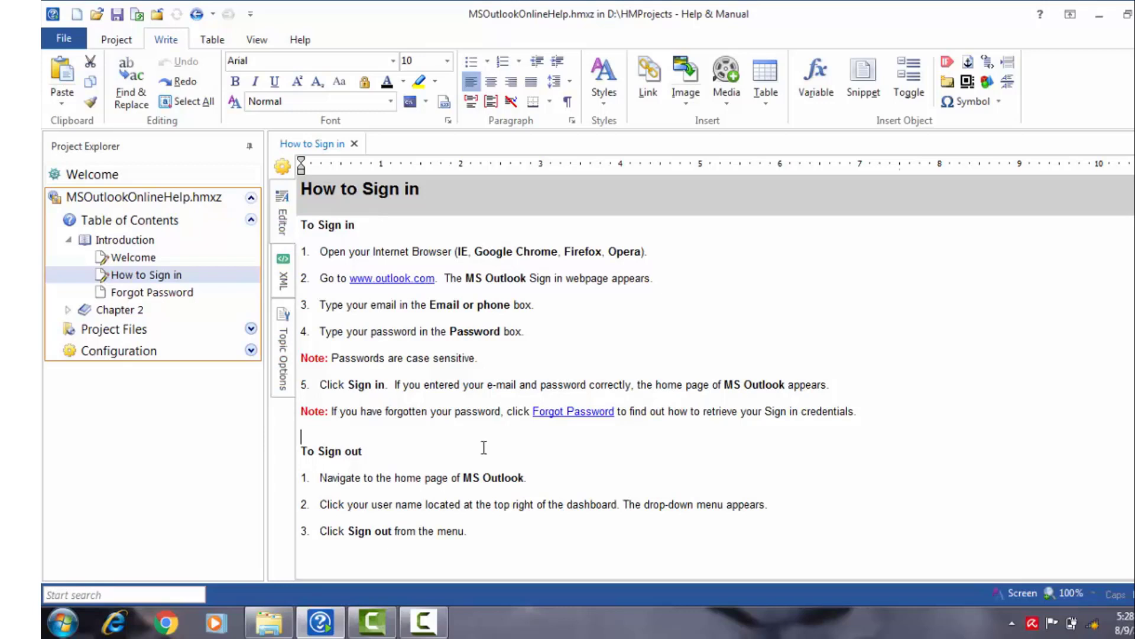
key(Up)
key(Up)
key(Up)
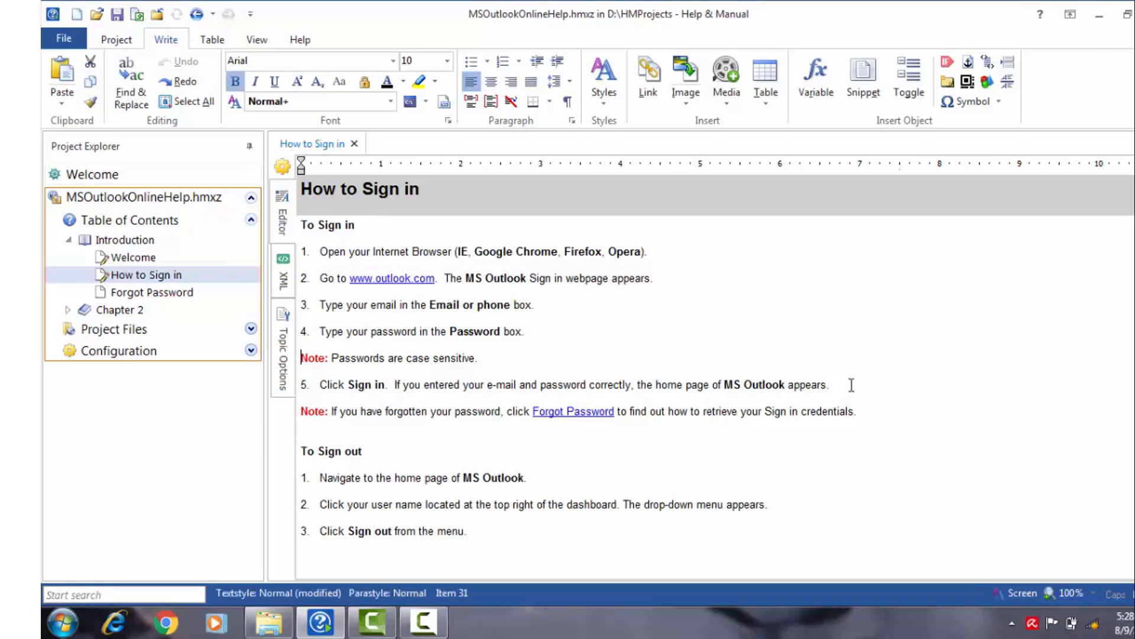
key(ctrl+y)
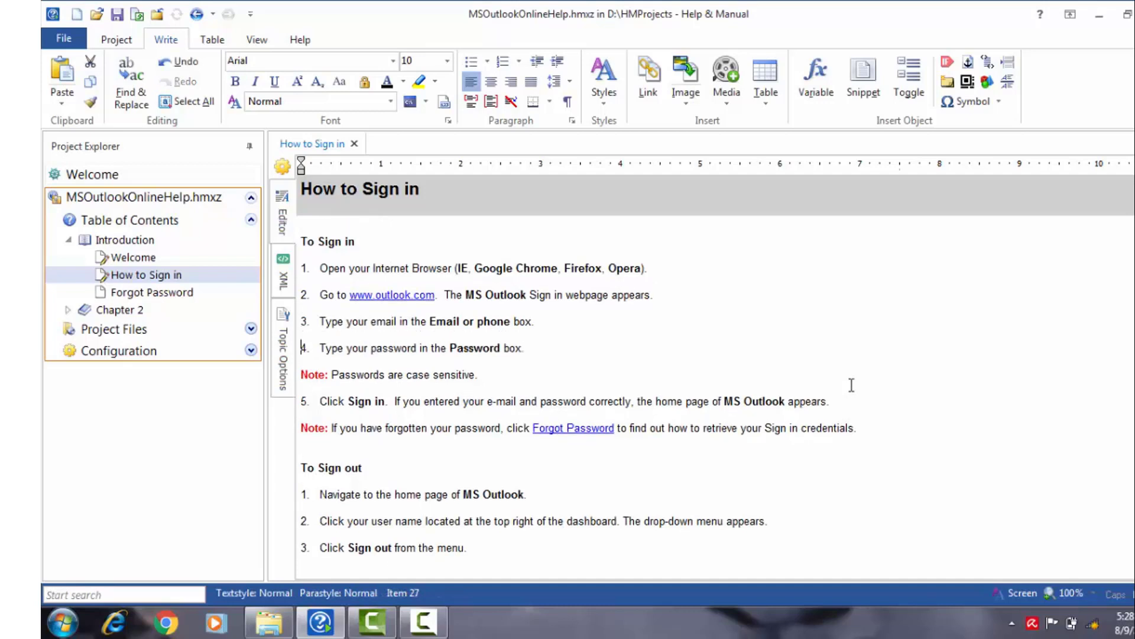
key(Down)
key(Down)
key(Down)
key(Down)
key(Delete)
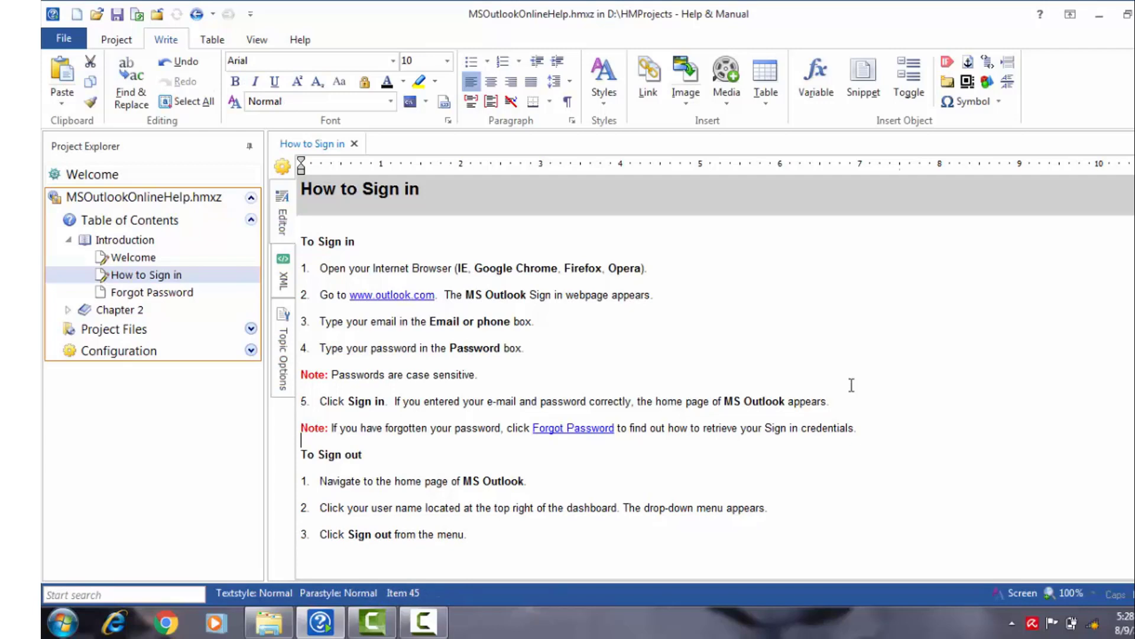
key(Left)
key(Return)
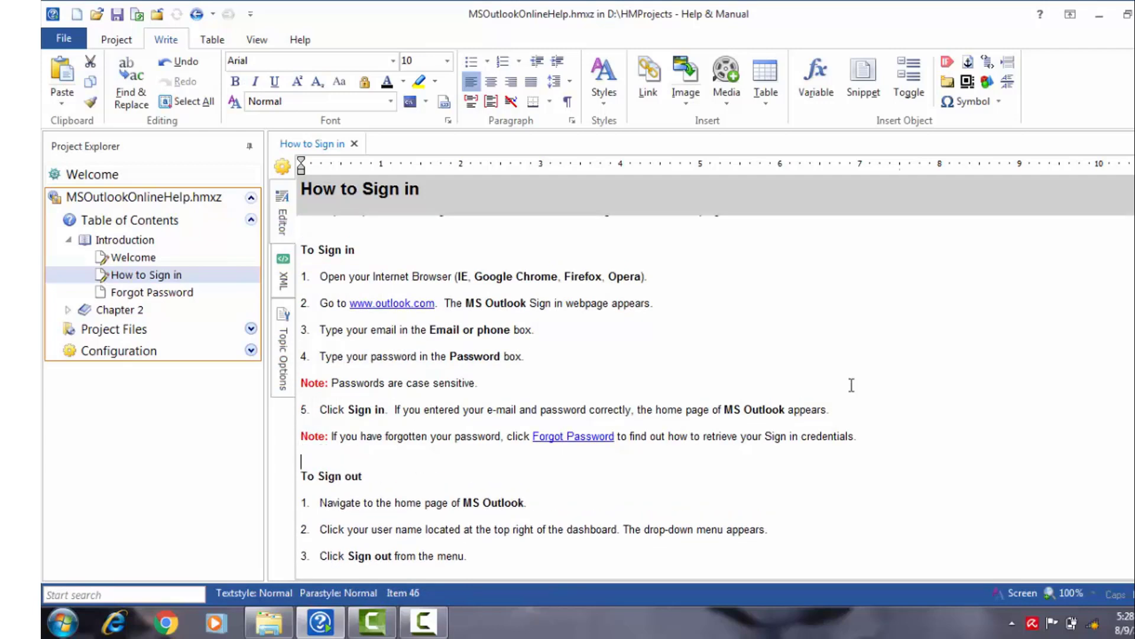
scroll(679, 338, down, 1)
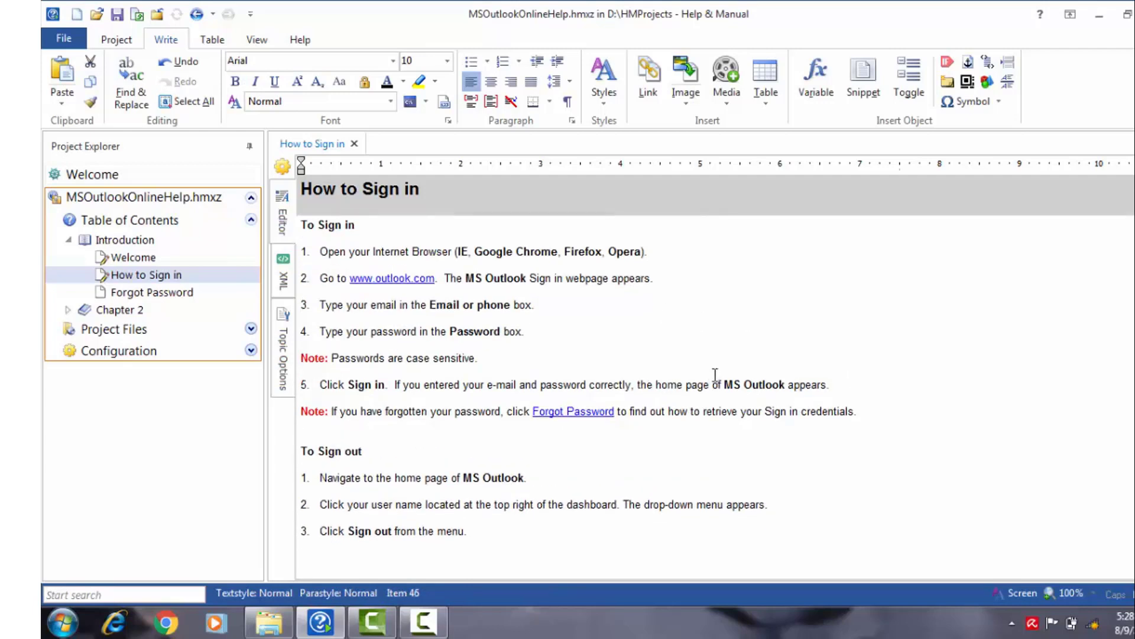
scroll(662, 355, up, 2)
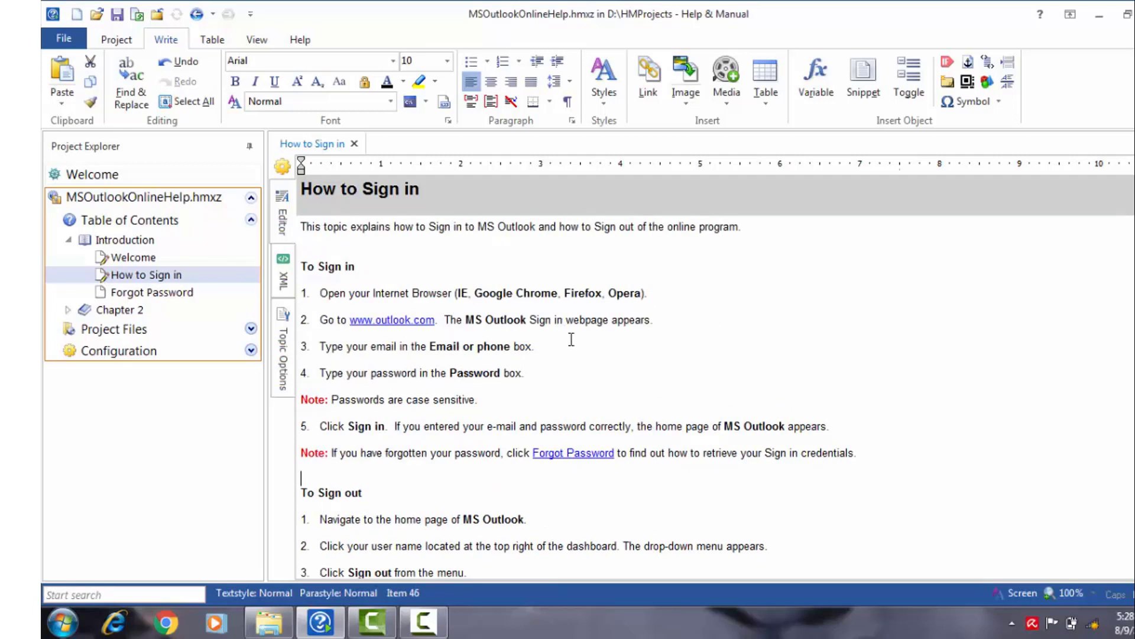
Step: Replace step 1's automatic number with a typed '1. '
click(321, 293)
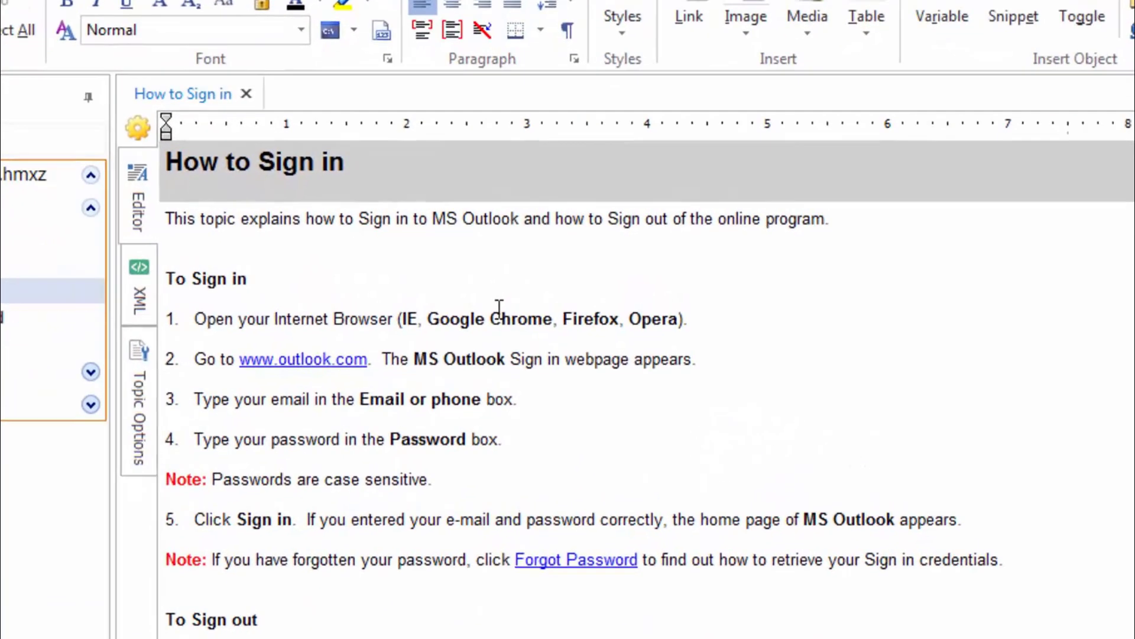
key(BackSpace)
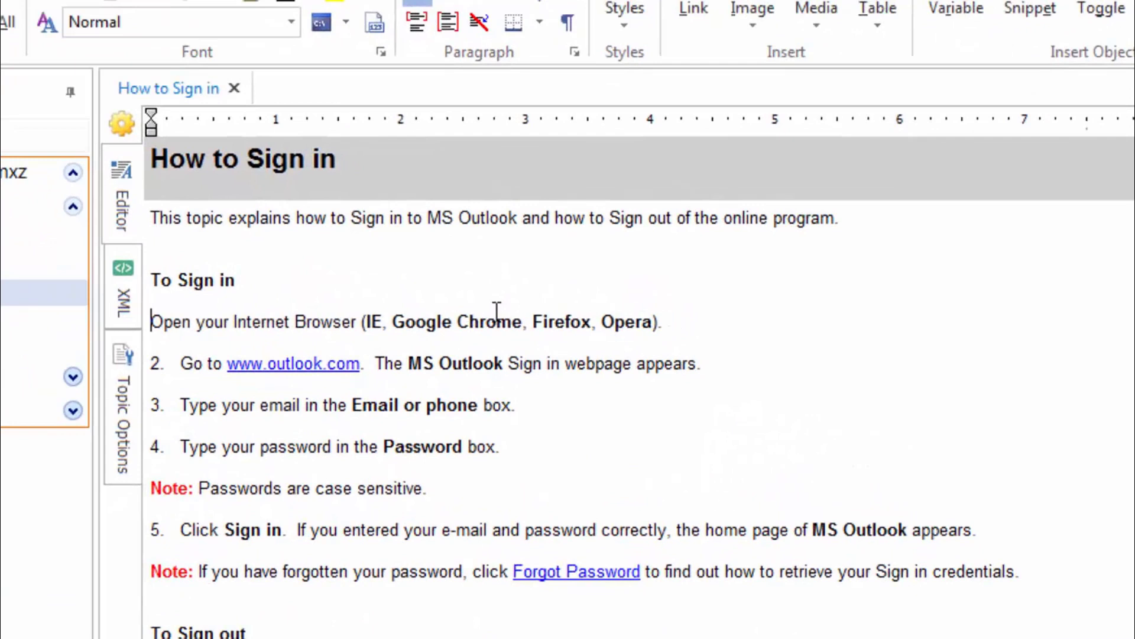
text(1.)
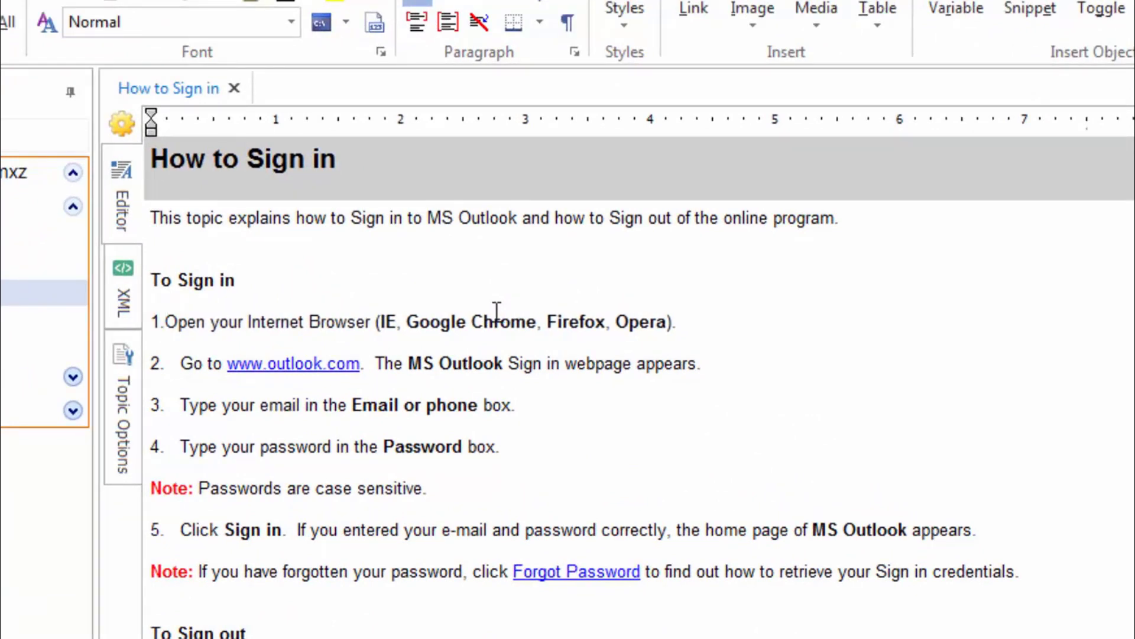
Step: Add a new line '10. Sample statement.' after step 5
key(End)
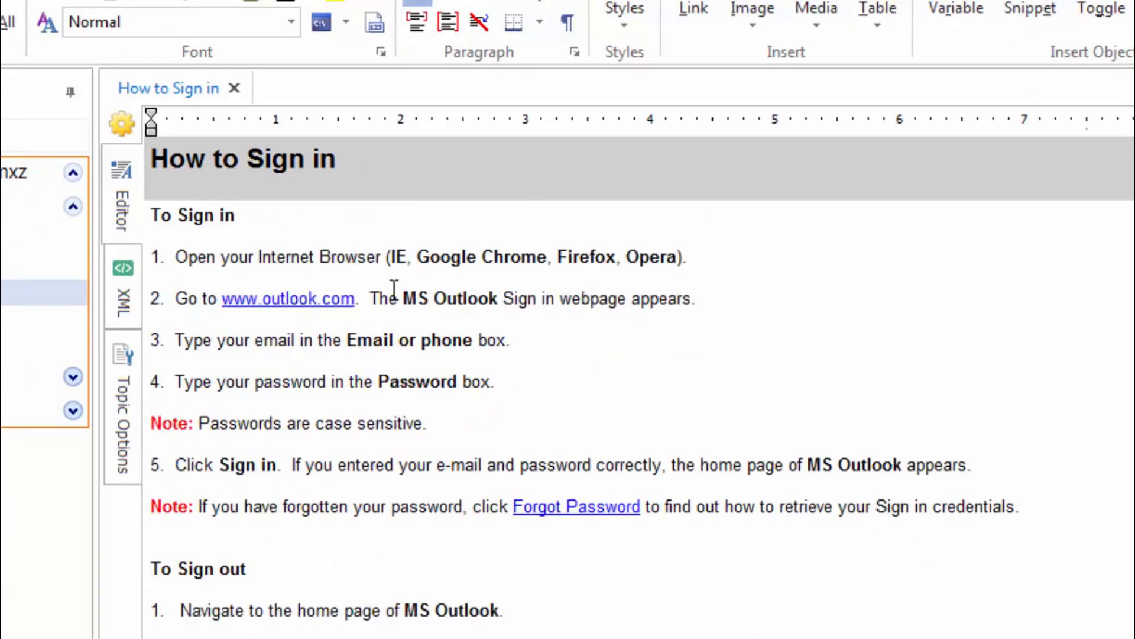
key(Return)
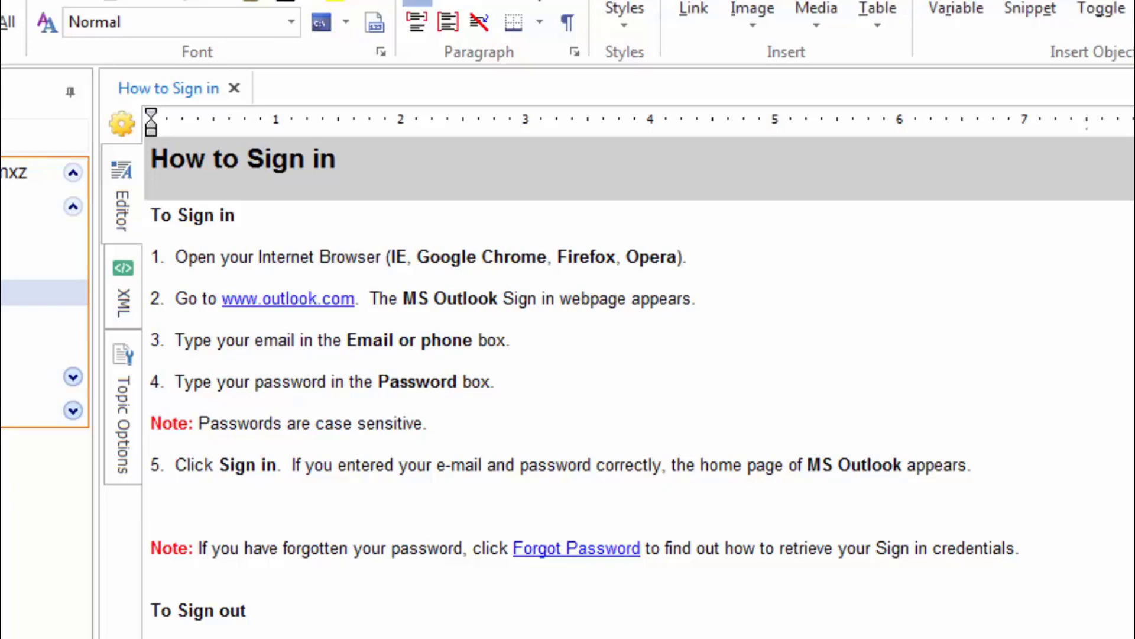
text(10. Sample s)
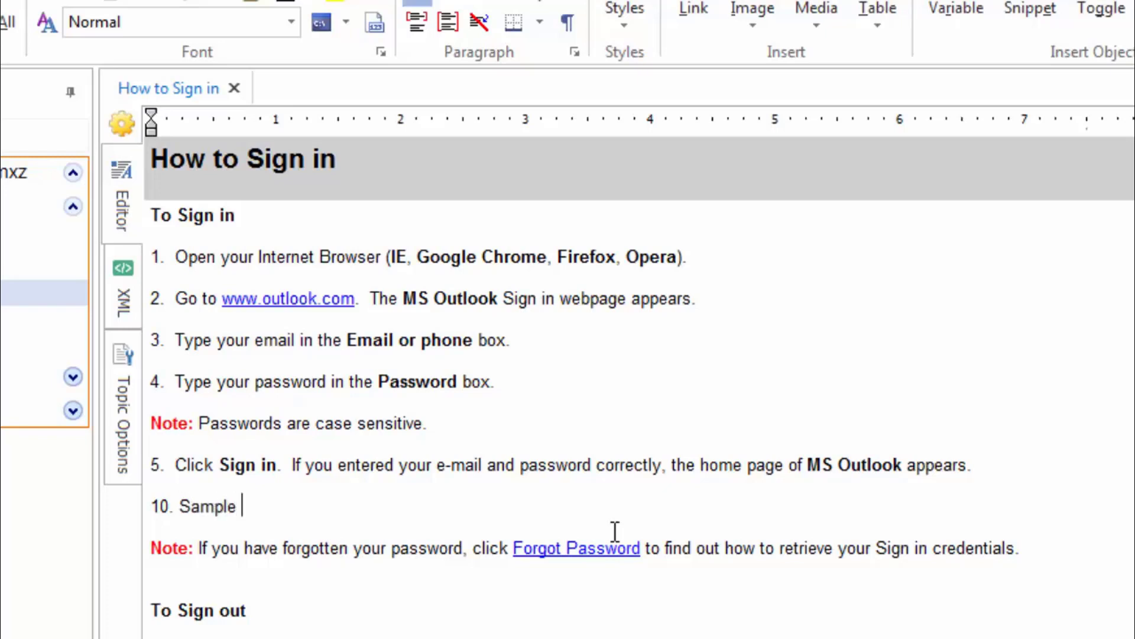
text(tatement.)
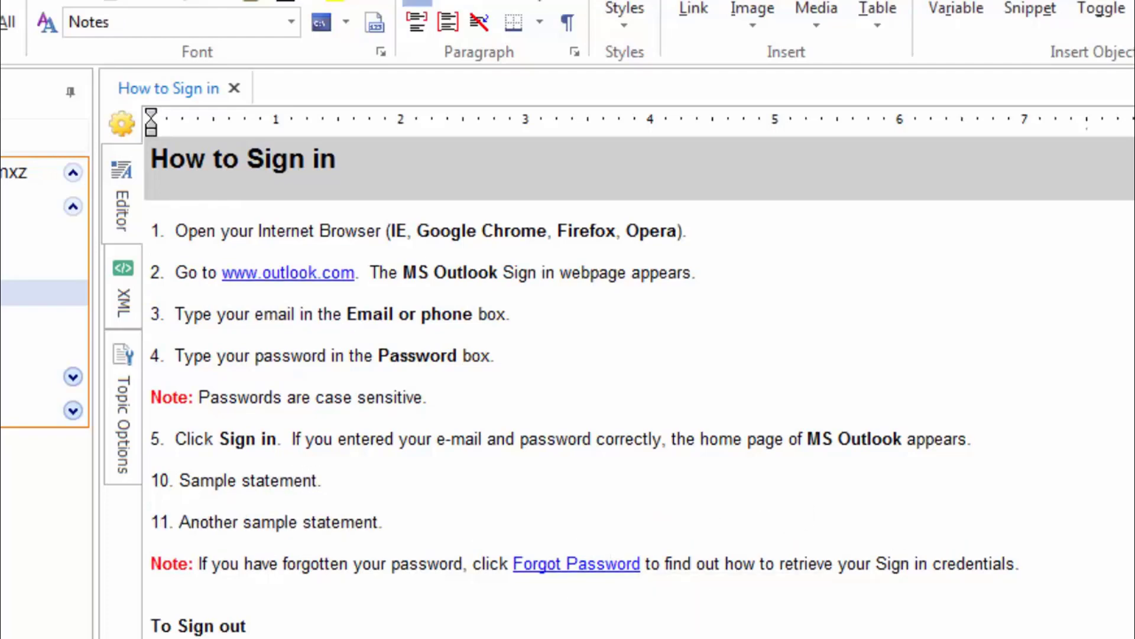
scroll(334, 570, down, 1)
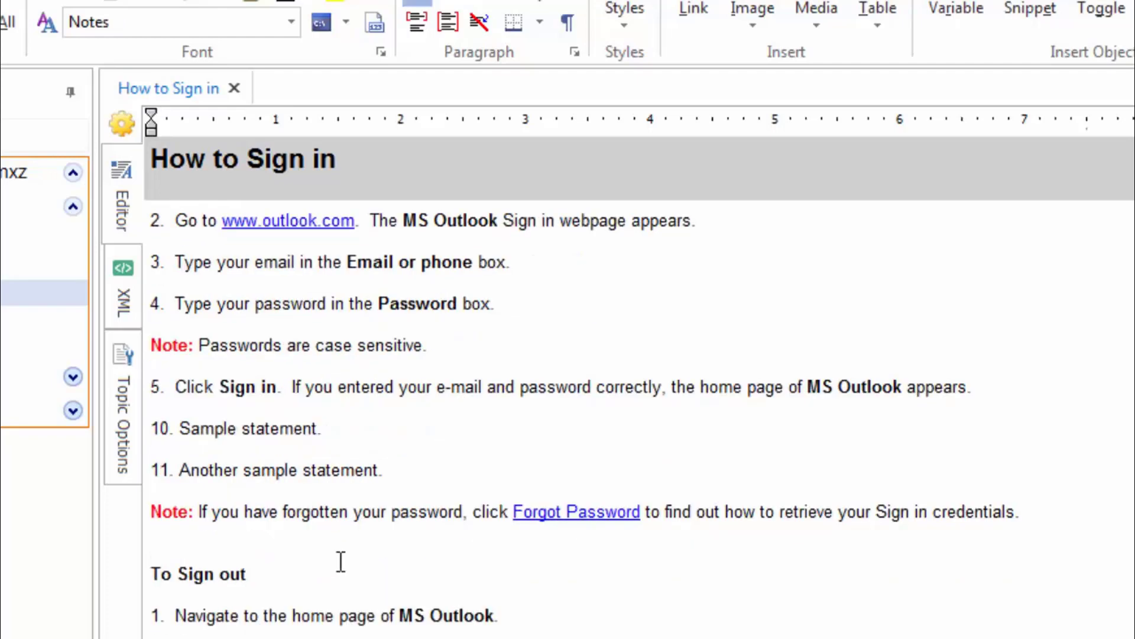
scroll(337, 562, up, 3)
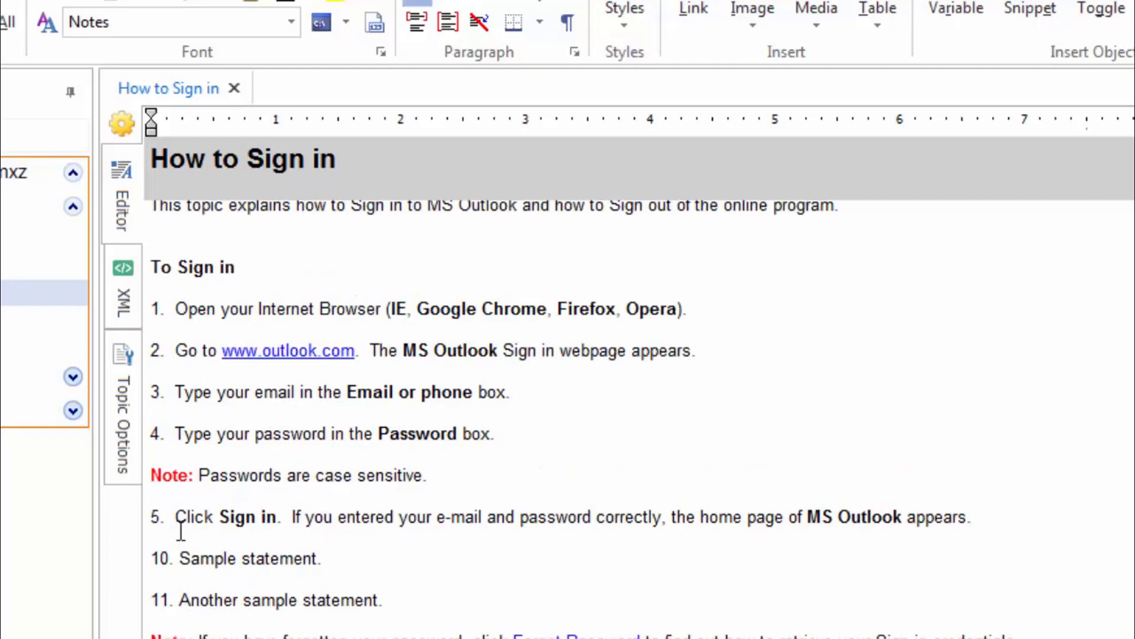
click(183, 559)
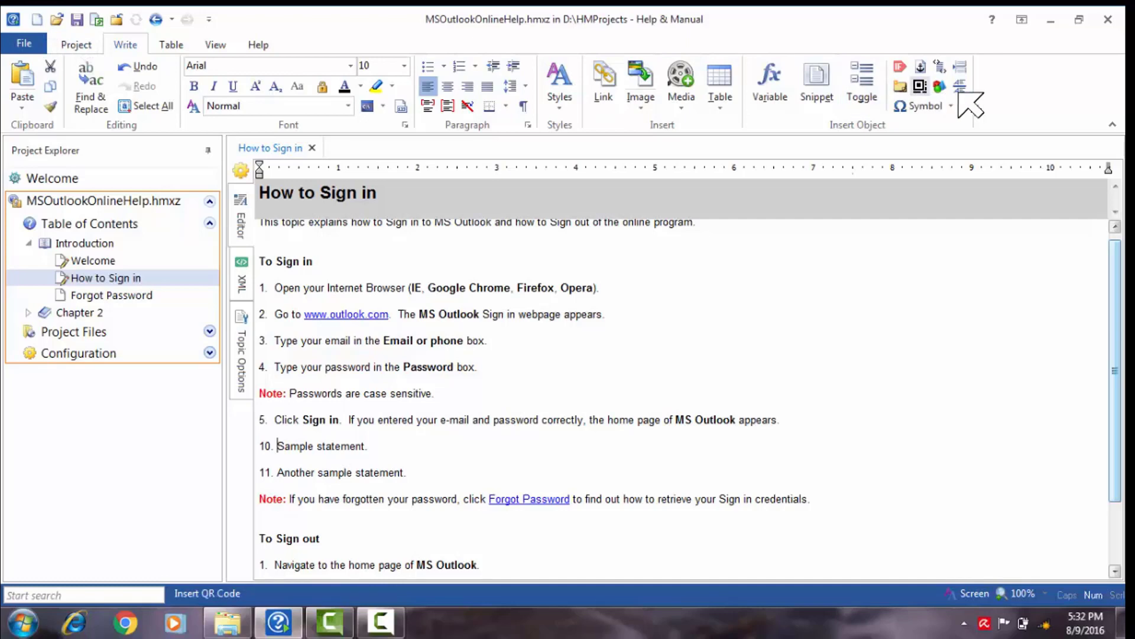
Step: Open the Write ribbon's Numbering dropdown for the '10. Sample statement.' line
scroll(532, 355, down, 2)
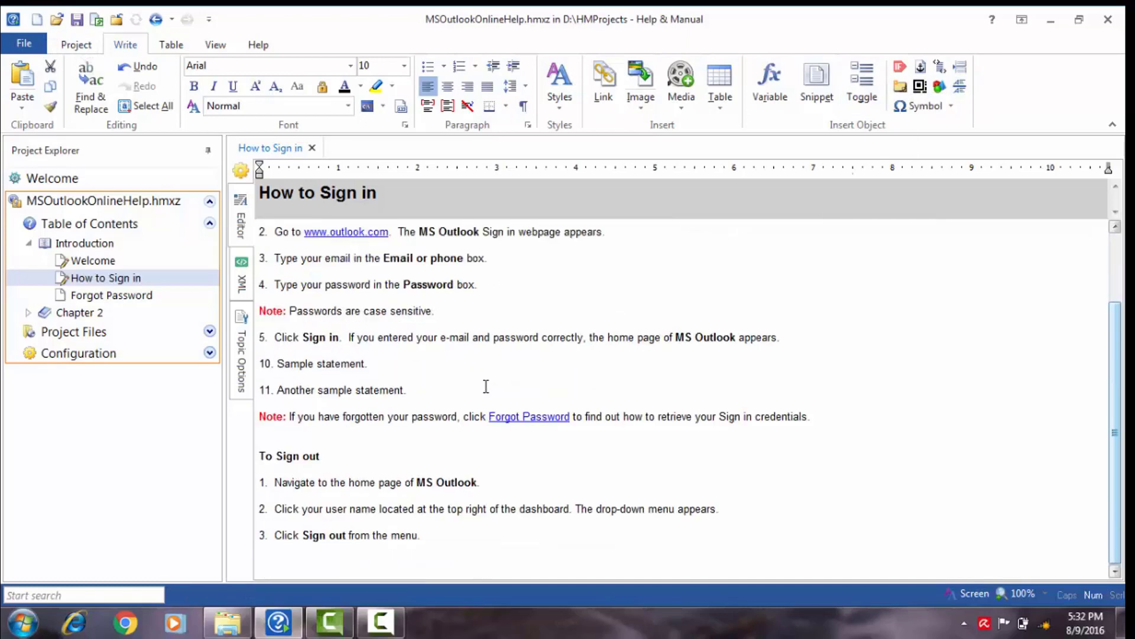
scroll(486, 386, up, 2)
scroll(486, 386, down, 2)
click(475, 66)
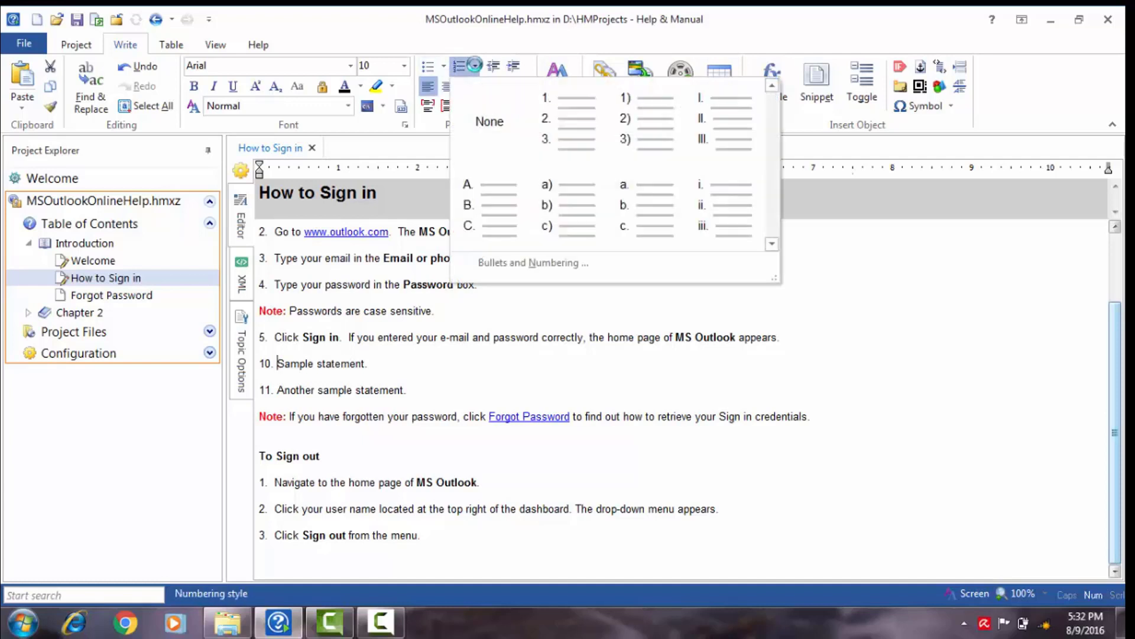